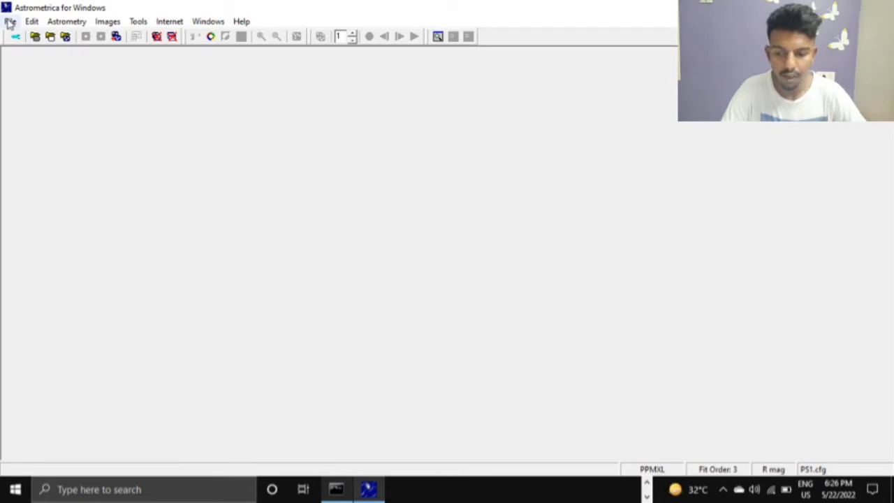
click(10, 21)
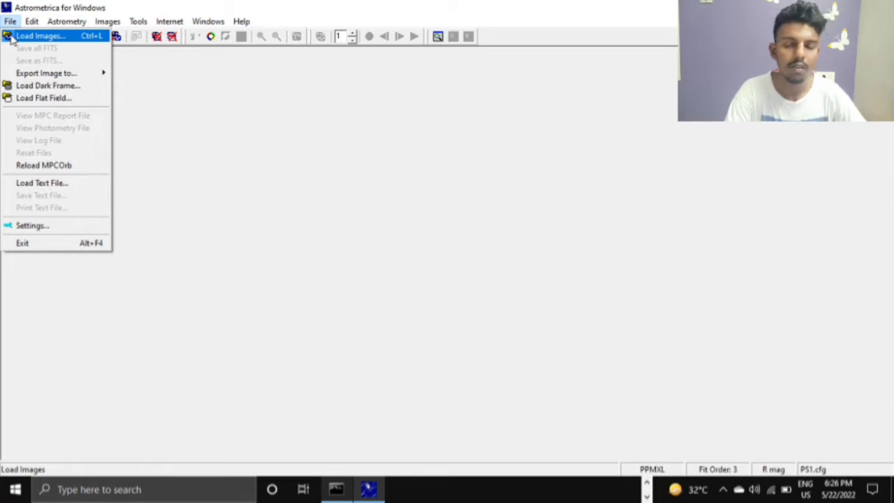
mouse_move(26, 23)
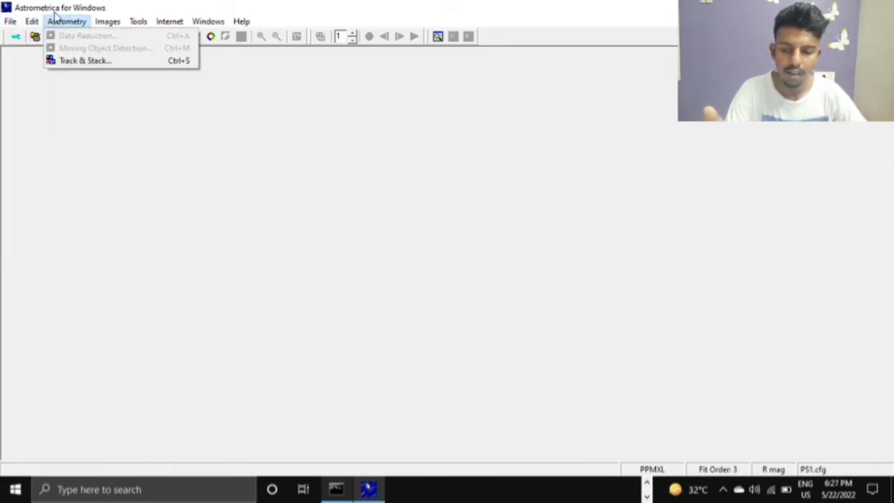
click(77, 95)
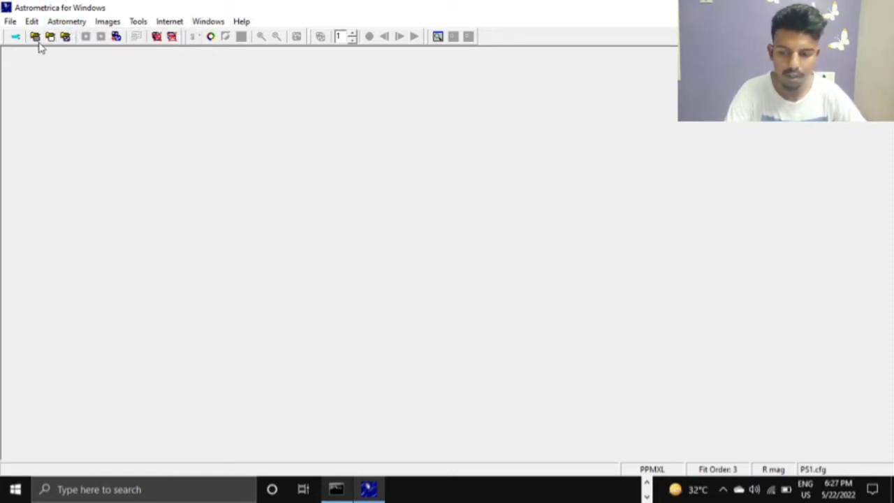
- Review the observing site details in the program settings and close the dialog
click(15, 38)
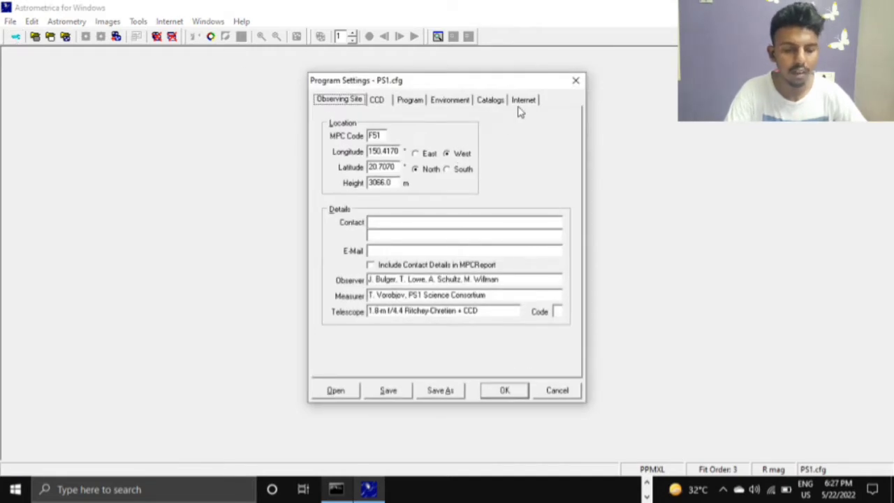
click(575, 80)
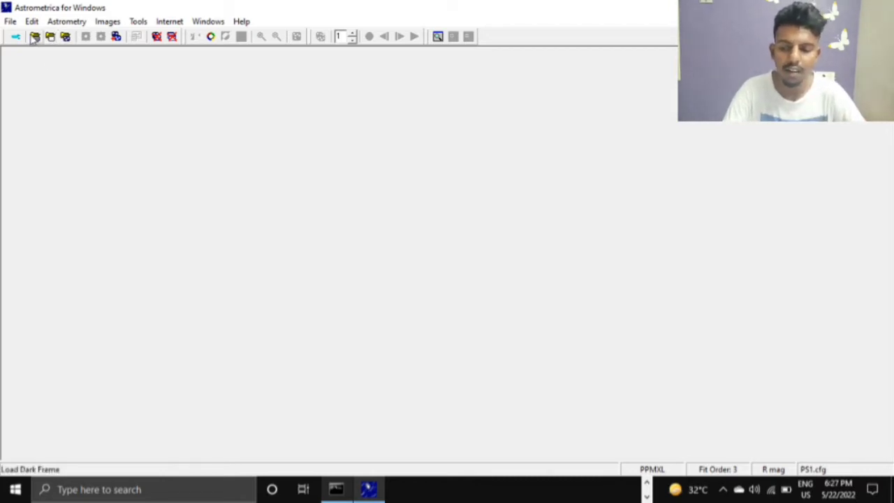
click(69, 37)
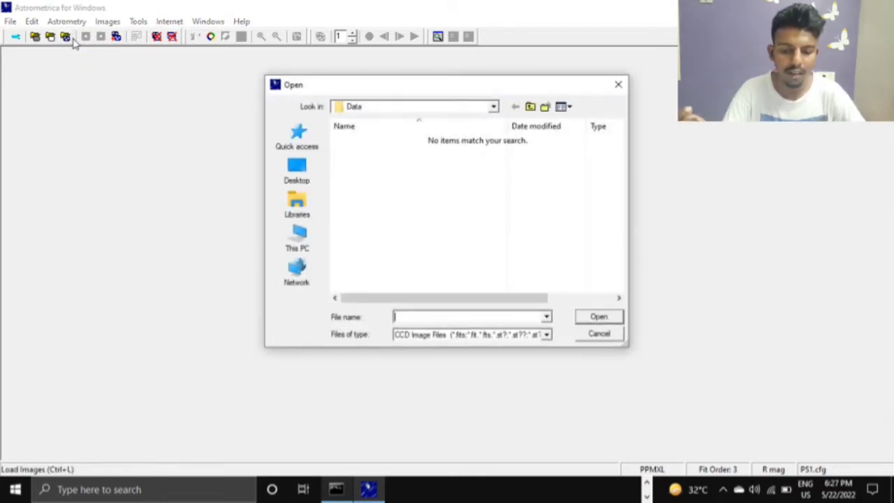
click(307, 230)
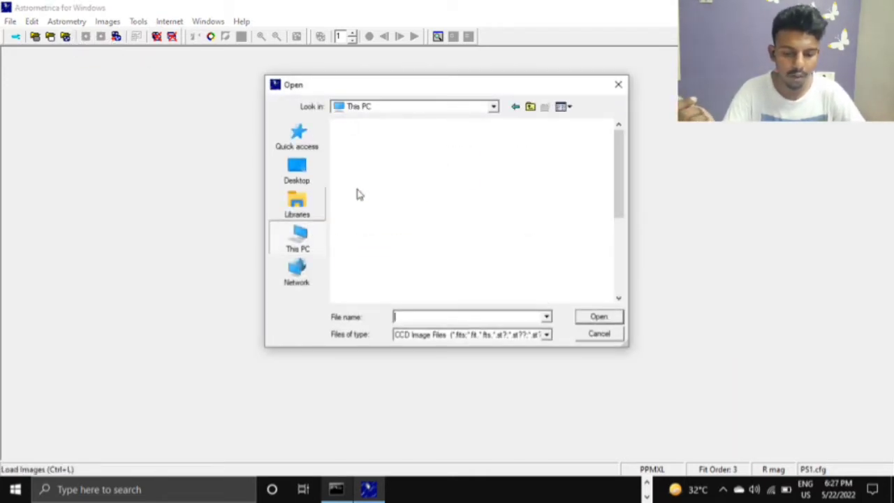
scroll(381, 159, down, 3)
double_click(383, 145)
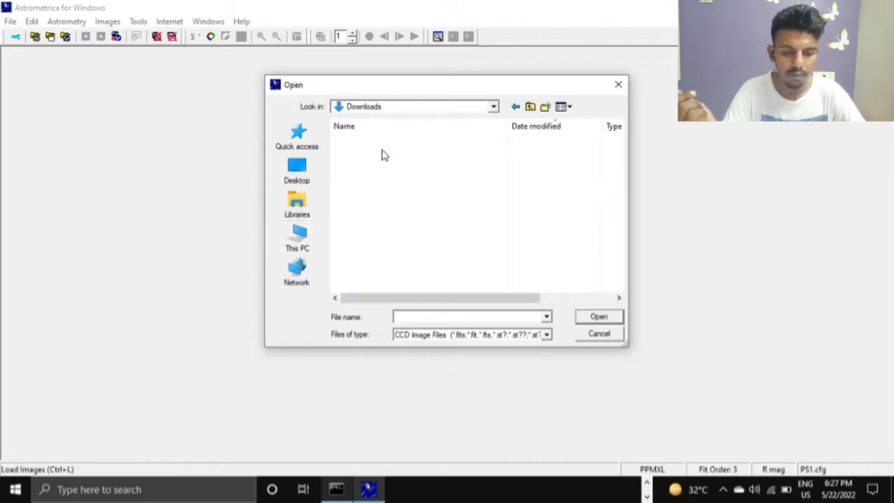
double_click(366, 160)
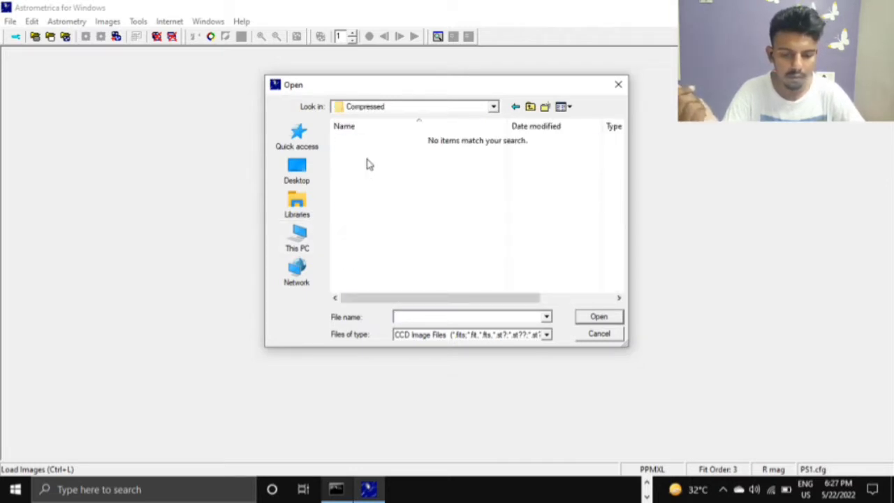
click(618, 85)
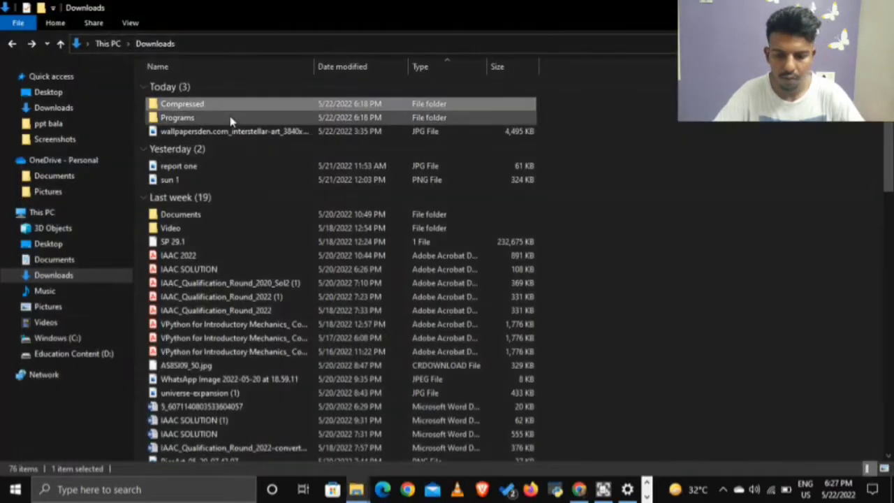
- In File Explorer, open the Practice Image Sets archive from the Compressed folder in Downloads and dismiss the WinRAR license notice
double_click(213, 109)
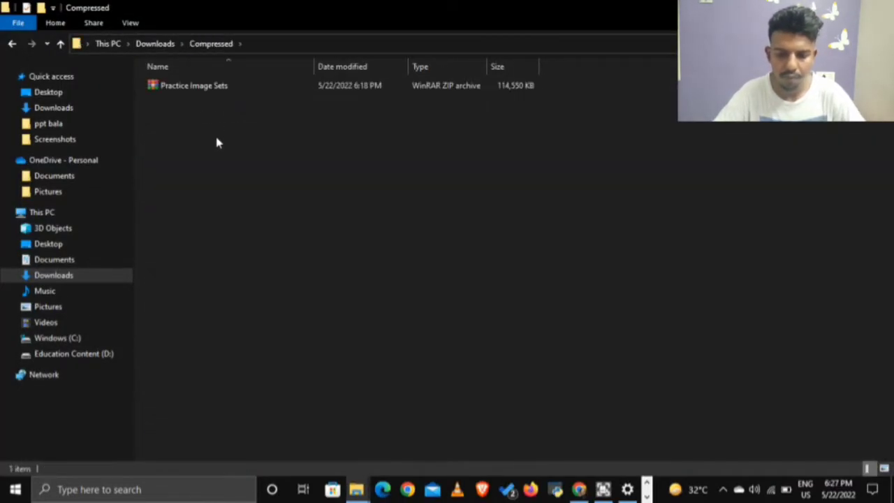
click(217, 87)
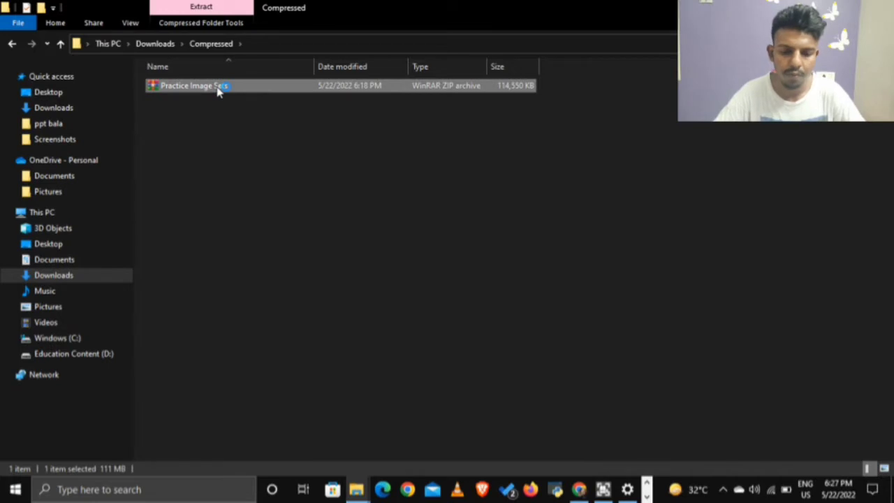
double_click(217, 86)
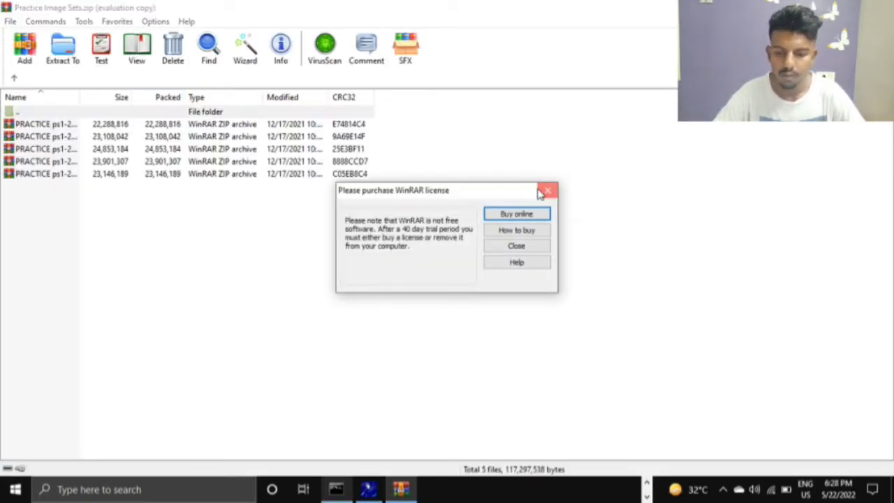
click(542, 192)
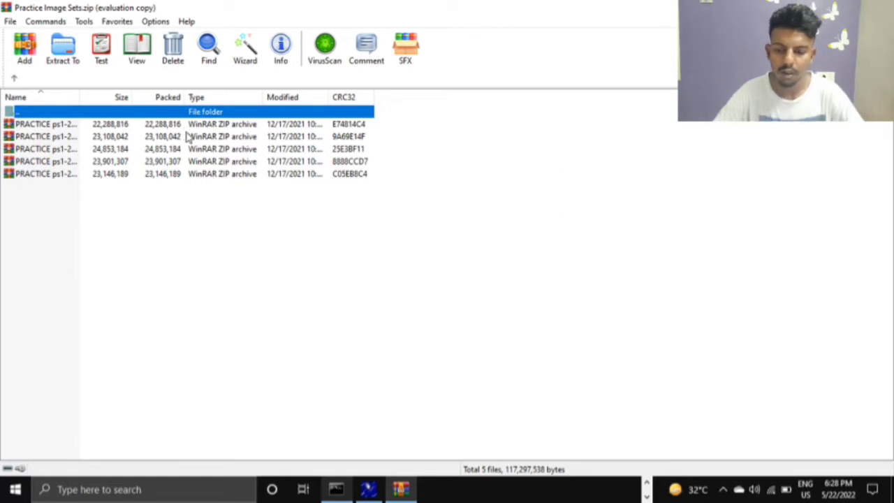
- Open the nested archive PRACTICE ps1-20190828_1_XY26_p01.zip and go into its XY26_p01 folder
click(187, 138)
double_click(187, 137)
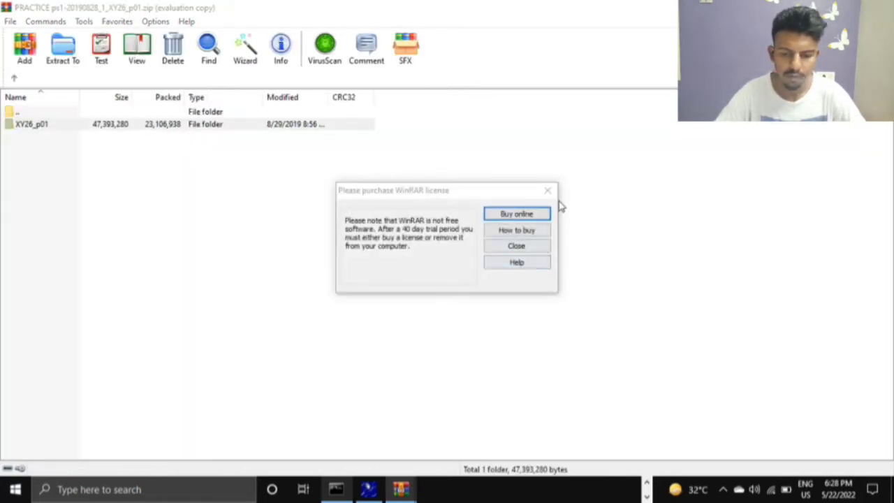
click(548, 190)
double_click(223, 126)
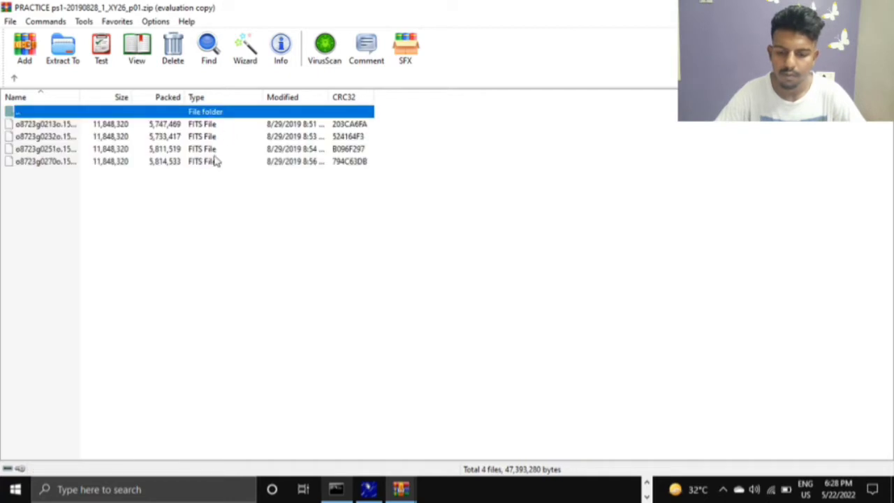
- Extract all four FITS files of the XY26_p01 set to the Desktop and close the archive windows
click(209, 161)
shift+click(212, 122)
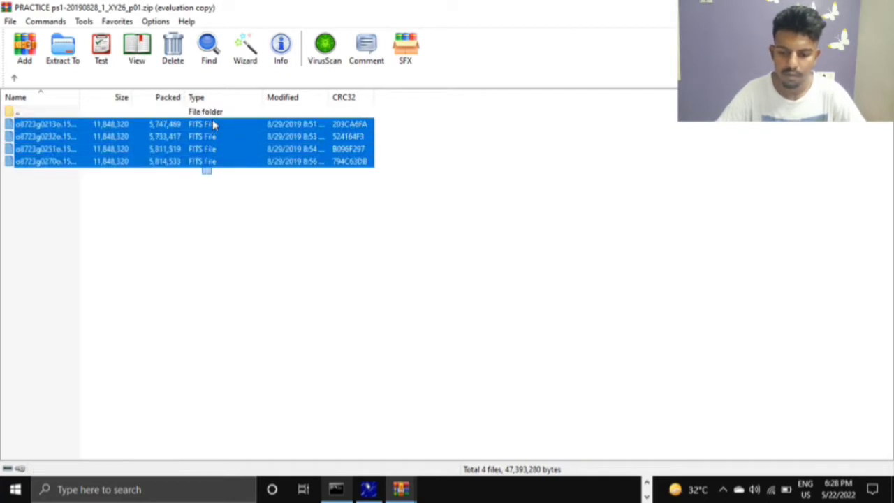
click(59, 41)
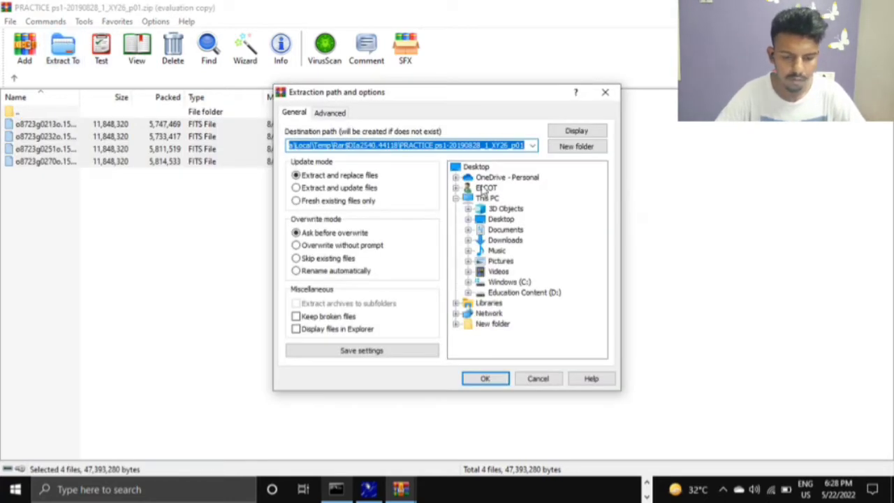
double_click(476, 167)
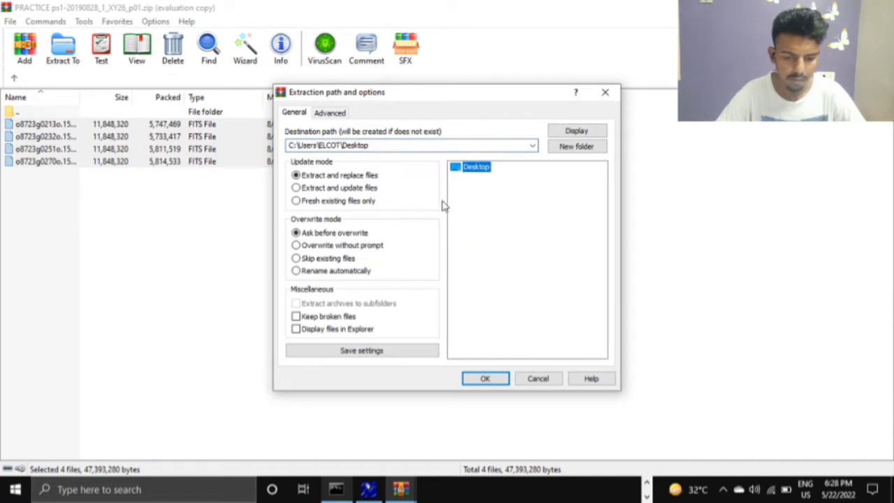
click(477, 168)
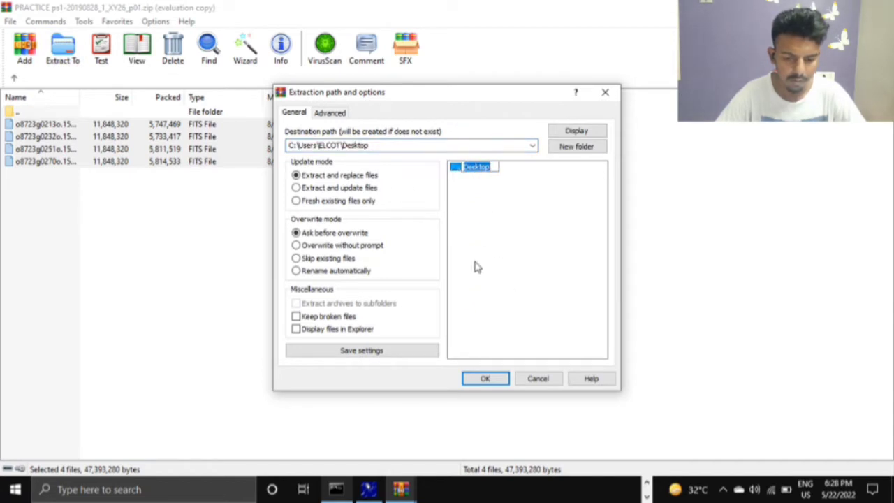
click(489, 378)
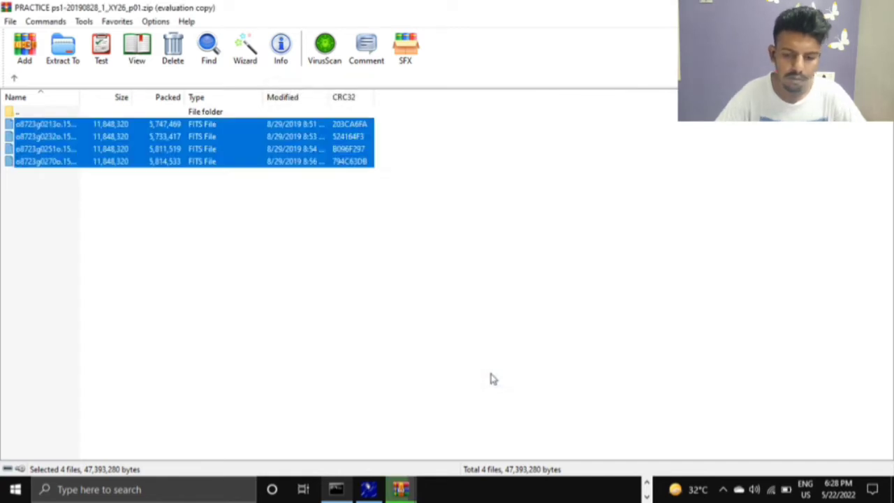
click(878, 7)
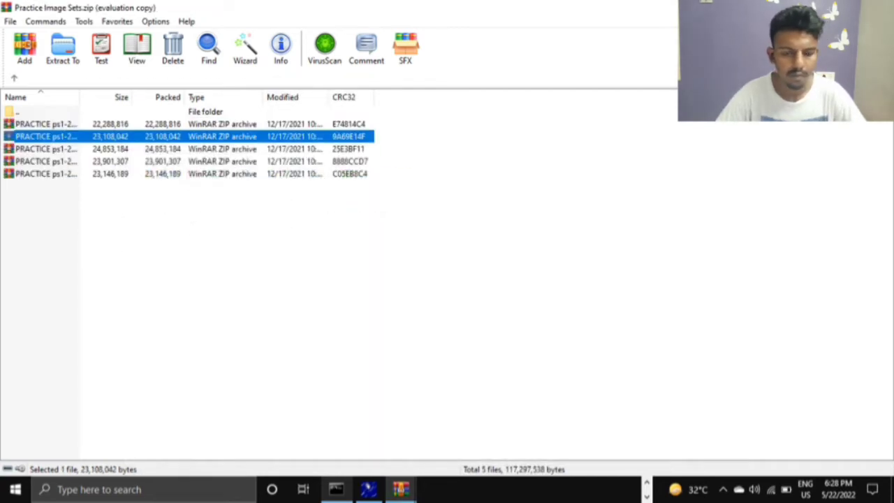
click(878, 8)
click(878, 8)
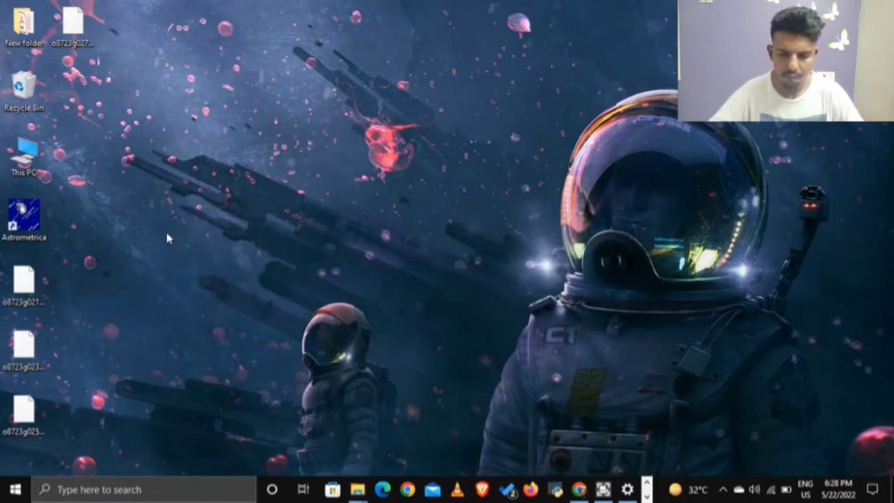
- Create a new desktop folder named "practice image set 1"
key(ctrl+shift+n)
text(pl)
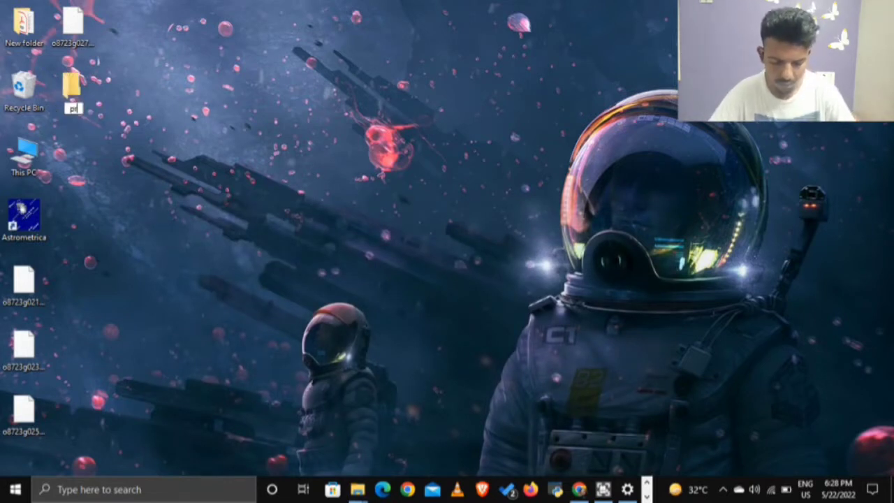
text(actice ima)
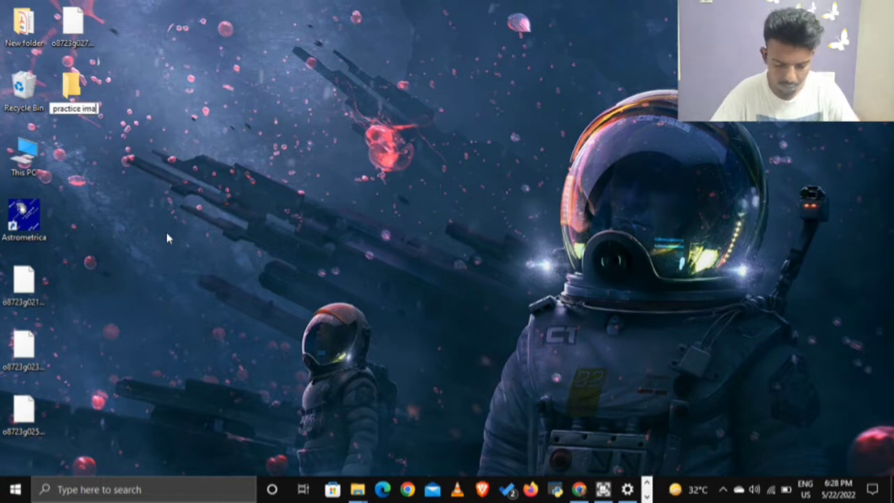
text(ge set 1)
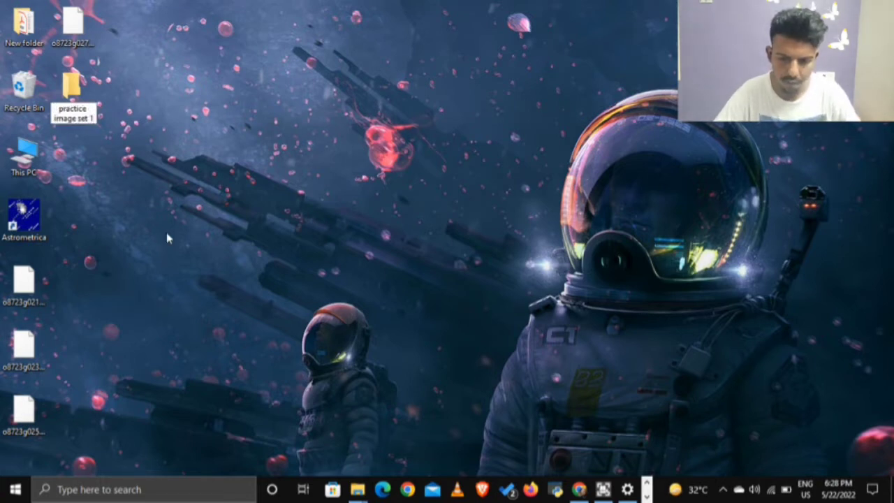
key(Return)
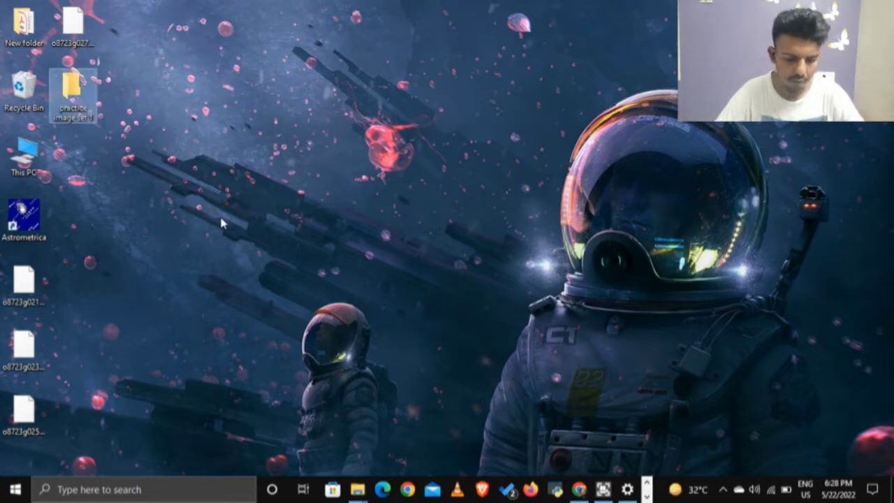
click(603, 489)
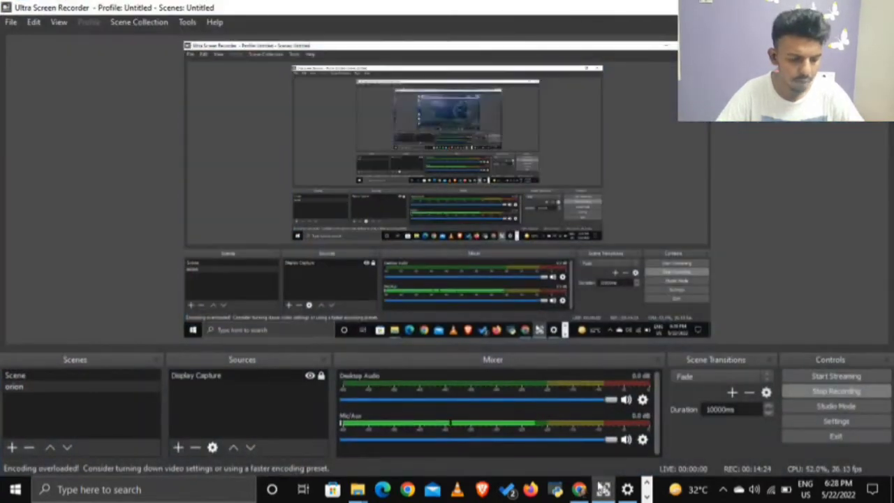
click(818, 8)
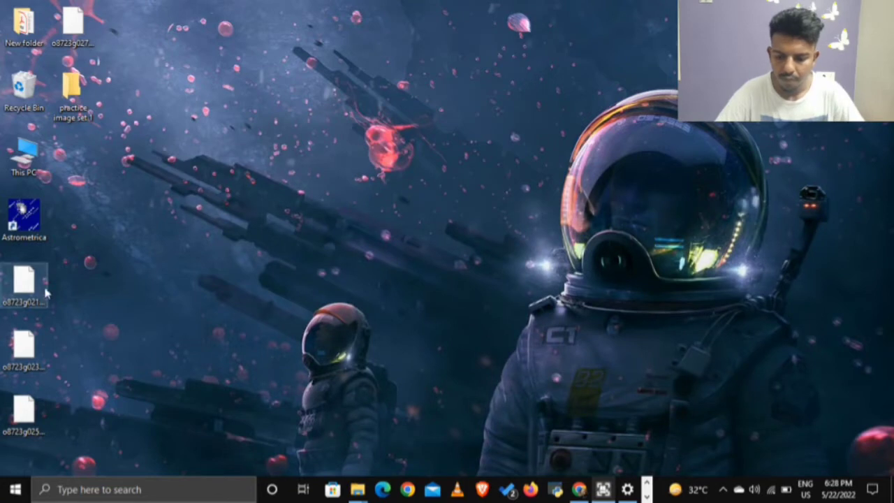
- Move the four extracted FITS files from the desktop into the practice image set 1 folder and check the folder's contents
drag(63, 288, 2, 455)
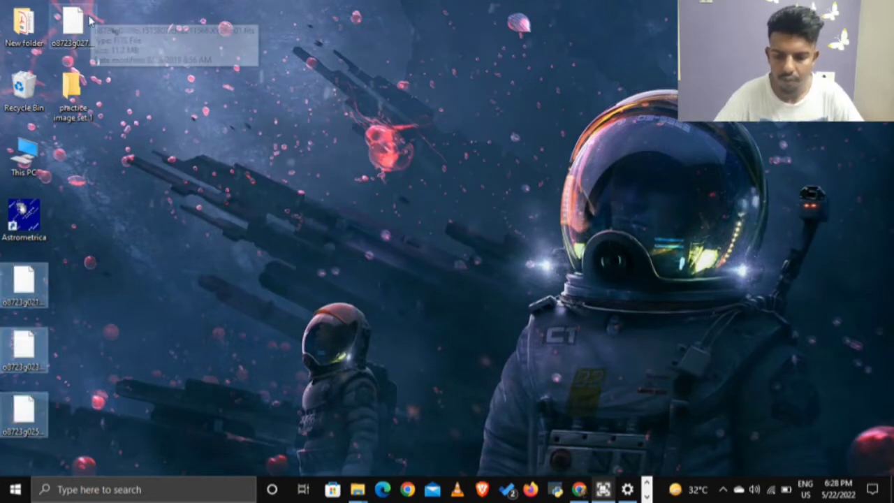
ctrl+click(70, 74)
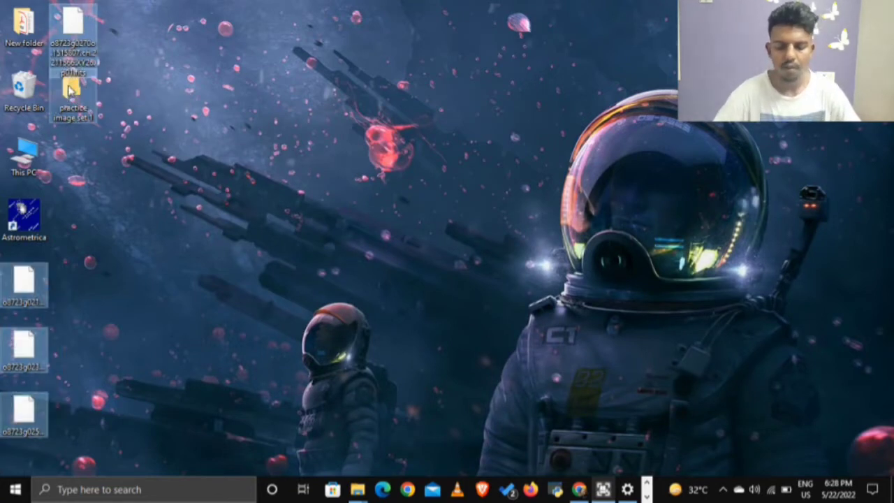
drag(70, 90, 70, 90)
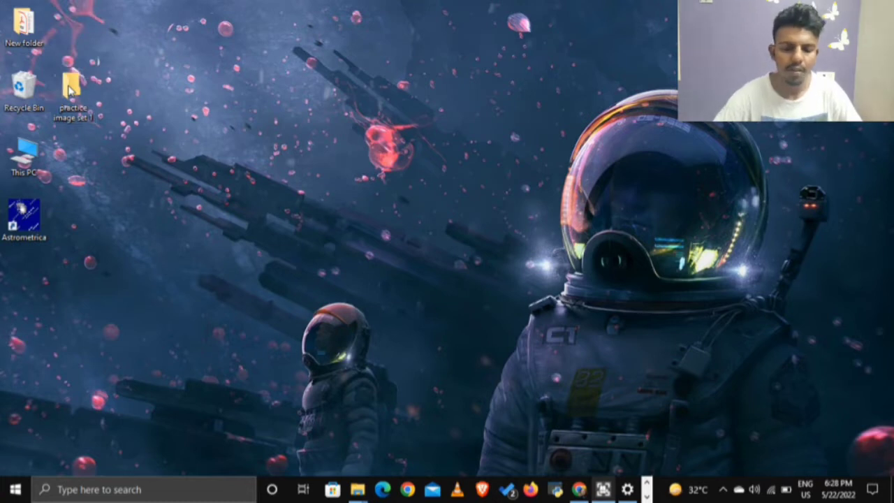
double_click(70, 88)
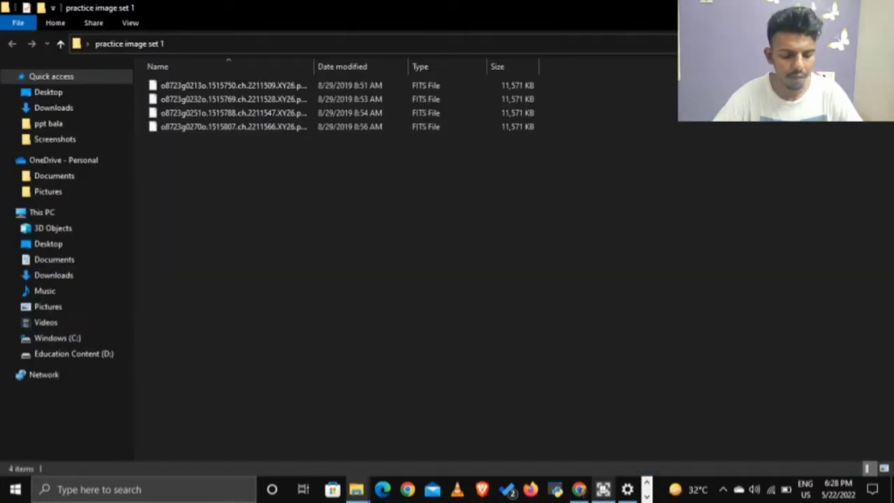
click(879, 6)
- Switch back to Astrometrica
click(647, 497)
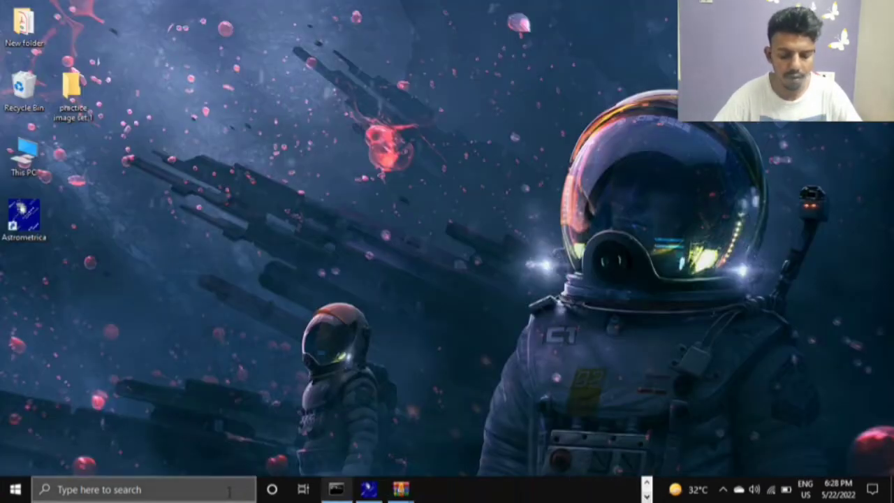
click(369, 489)
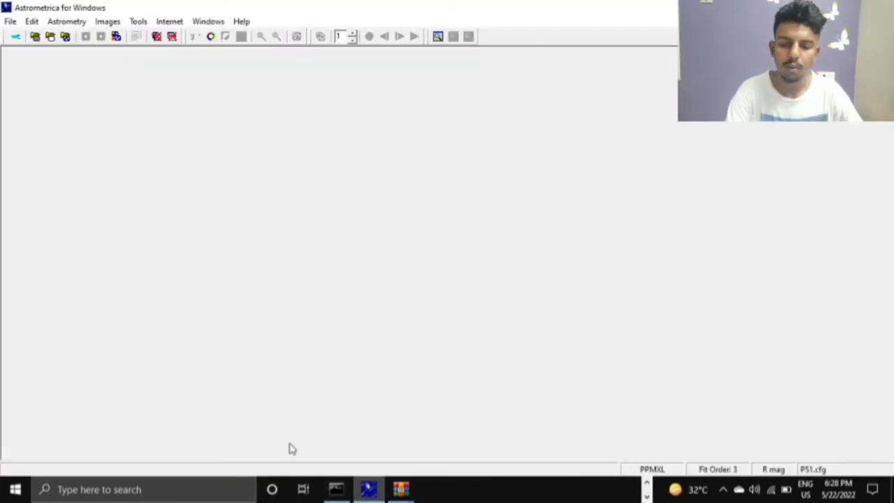
- Load the four FITS images from the practice image set 1 folder on the Desktop
click(64, 37)
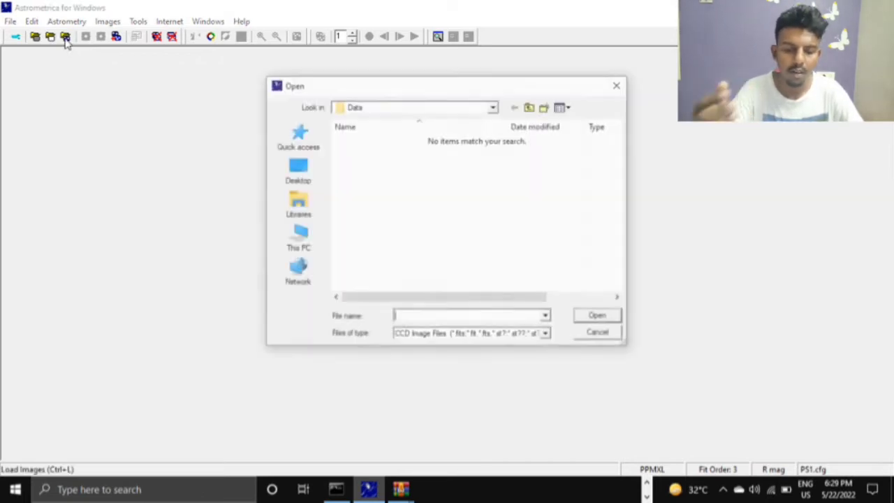
click(299, 170)
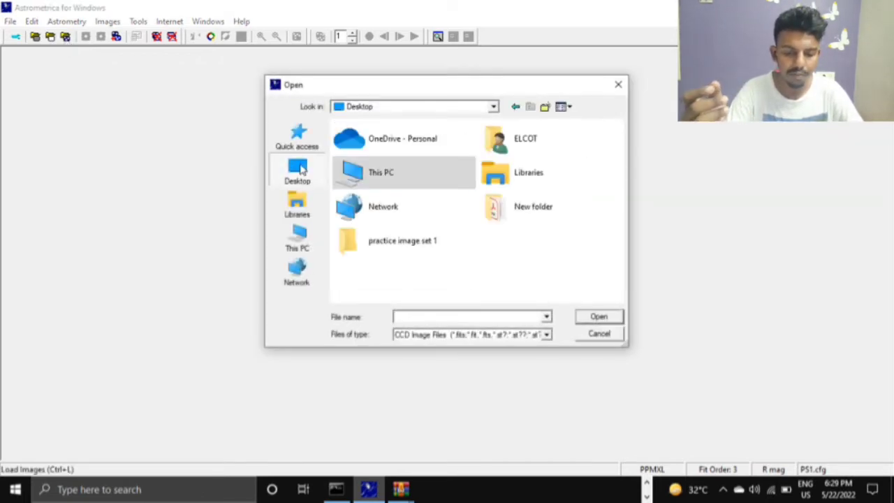
double_click(383, 172)
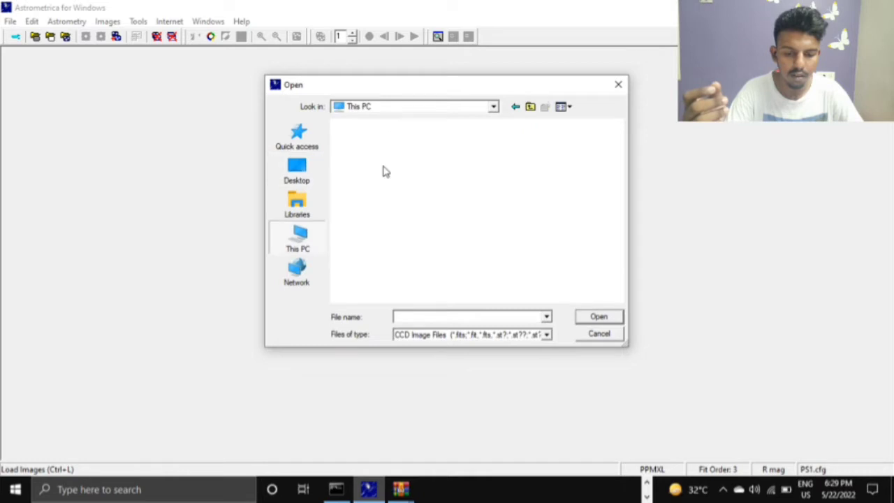
click(313, 172)
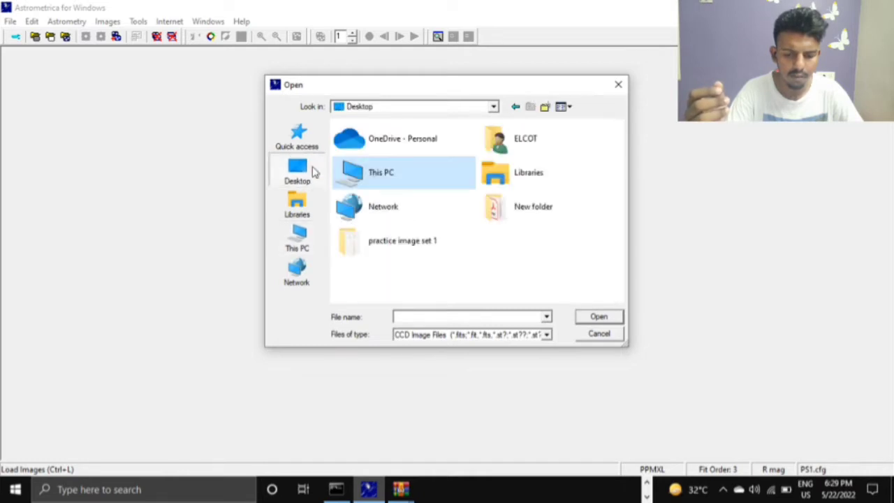
double_click(449, 250)
drag(409, 211, 425, 140)
click(593, 316)
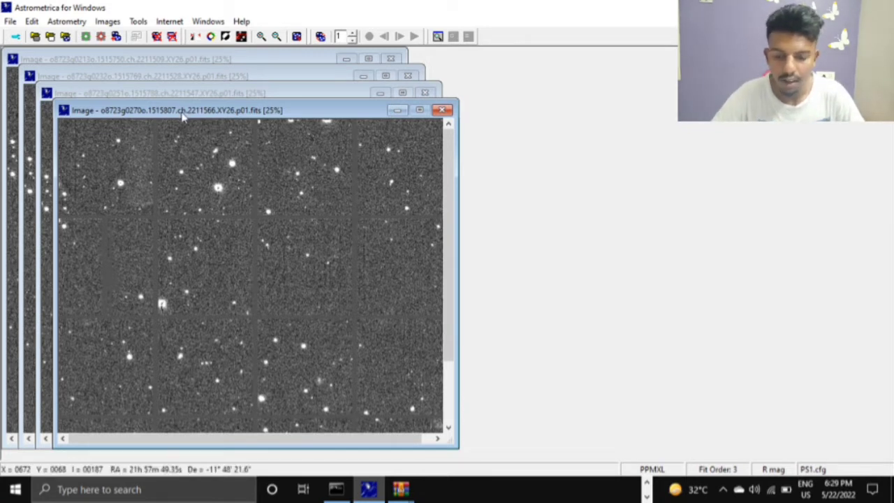
- Run the astrometric data reduction on the loaded images, accepting the proposed right ascension and declination
mouse_move(183, 112)
mouse_down()
mouse_move(185, 101)
mouse_move(180, 115)
mouse_up()
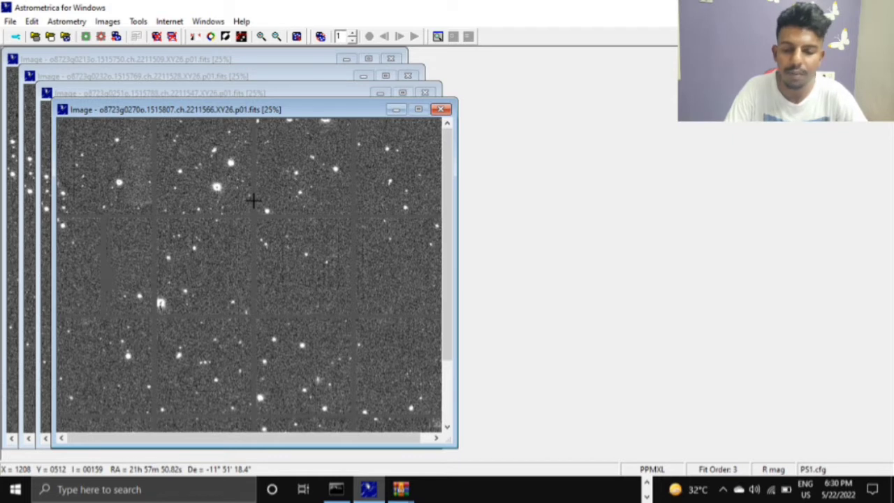
click(86, 38)
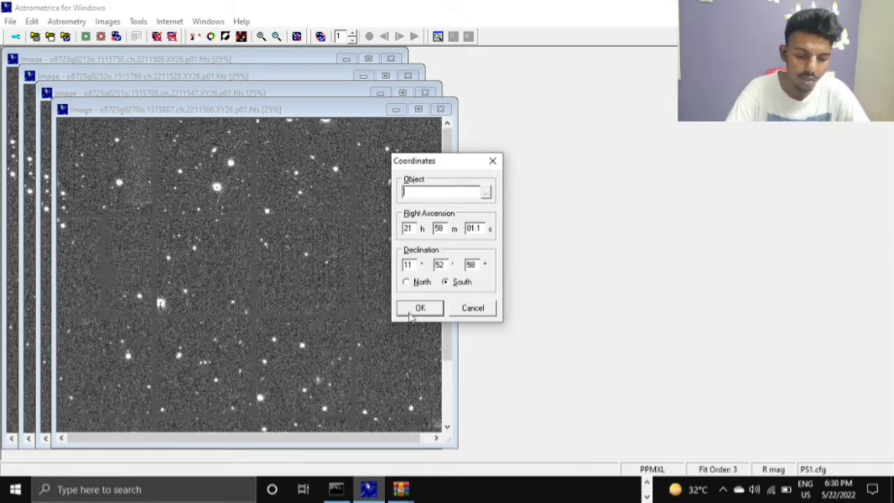
click(430, 307)
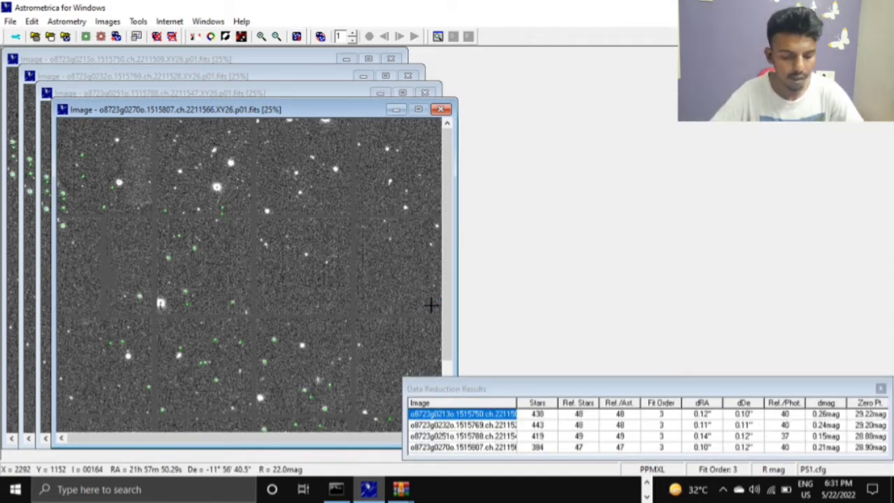
- Move the Data Reduction Results window down clear of the images and shift the front image window slightly upward
drag(524, 384, 465, 173)
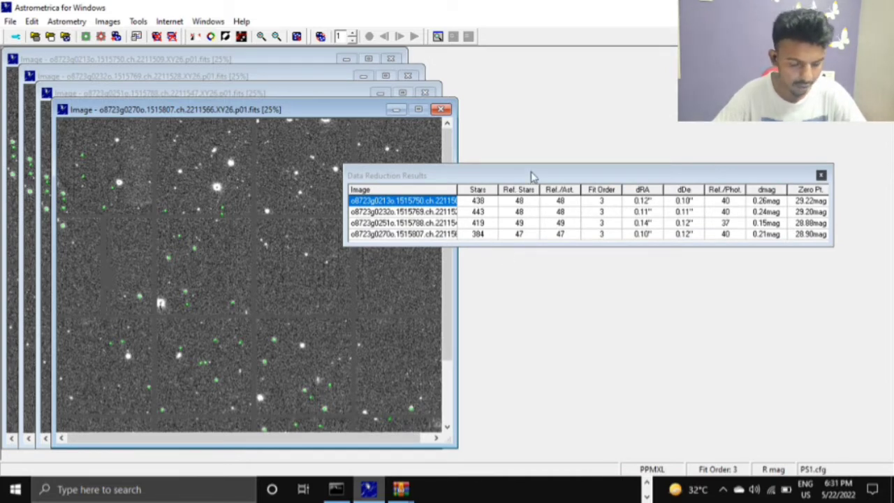
drag(535, 175, 579, 481)
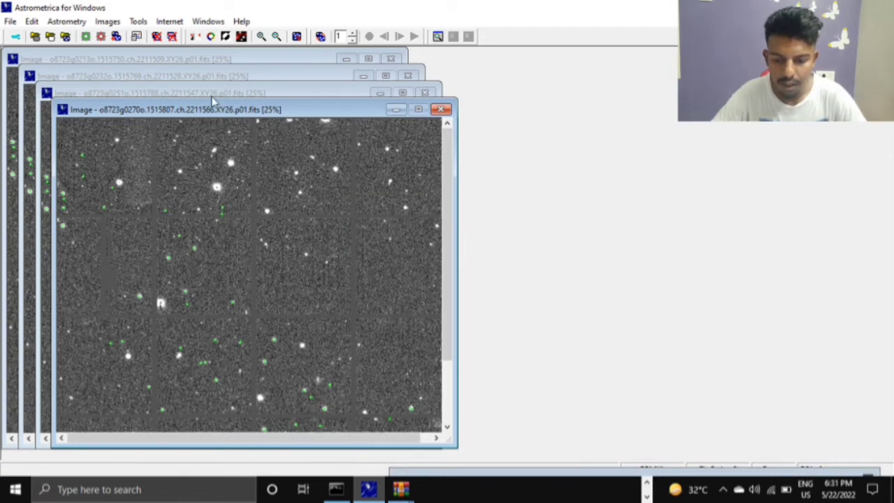
drag(216, 109, 216, 97)
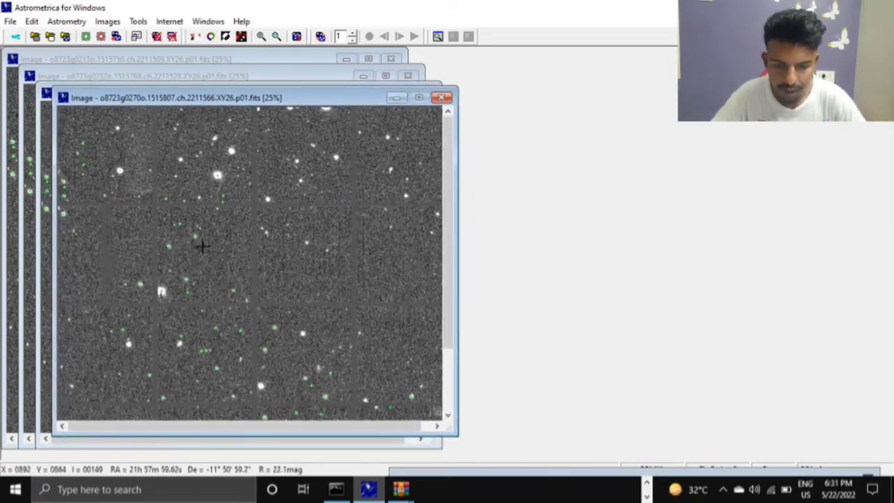
click(261, 37)
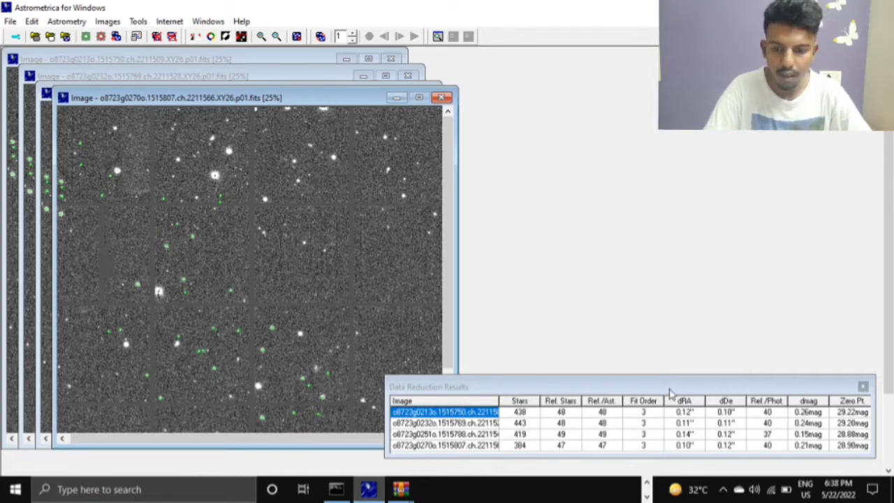
drag(669, 392, 649, 479)
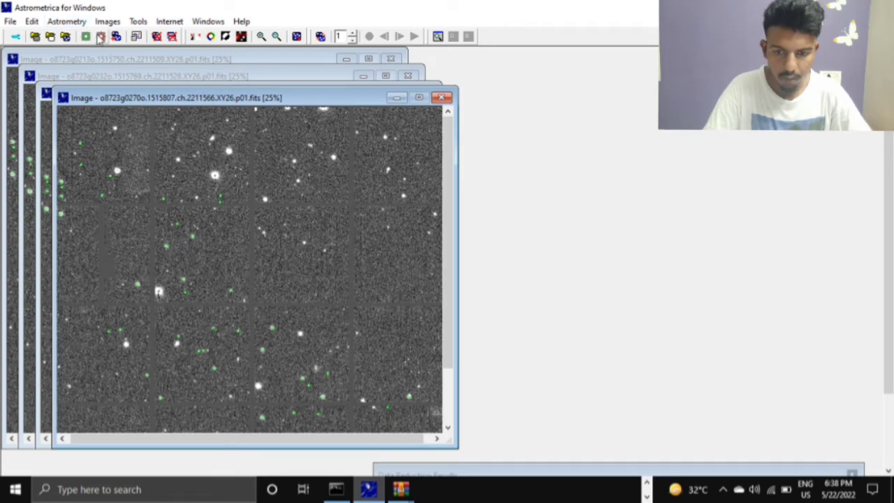
- Invert the image display and restore it, and overlay the known objects on the images
click(226, 37)
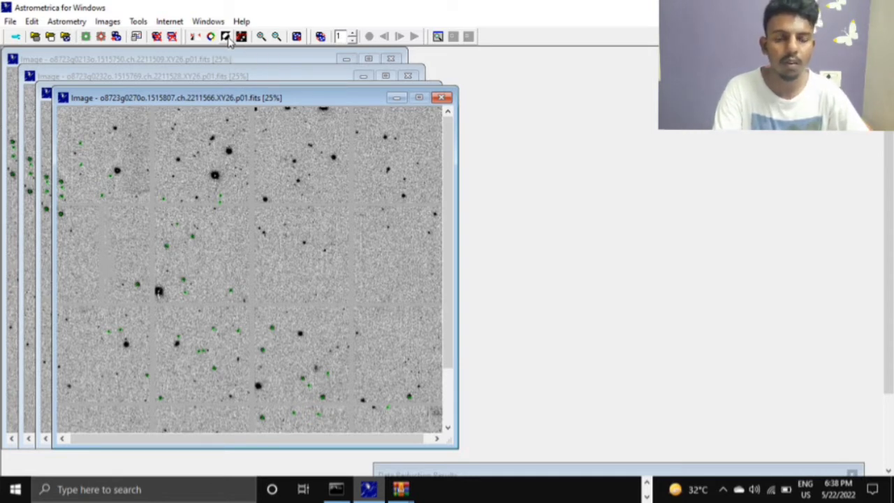
click(226, 37)
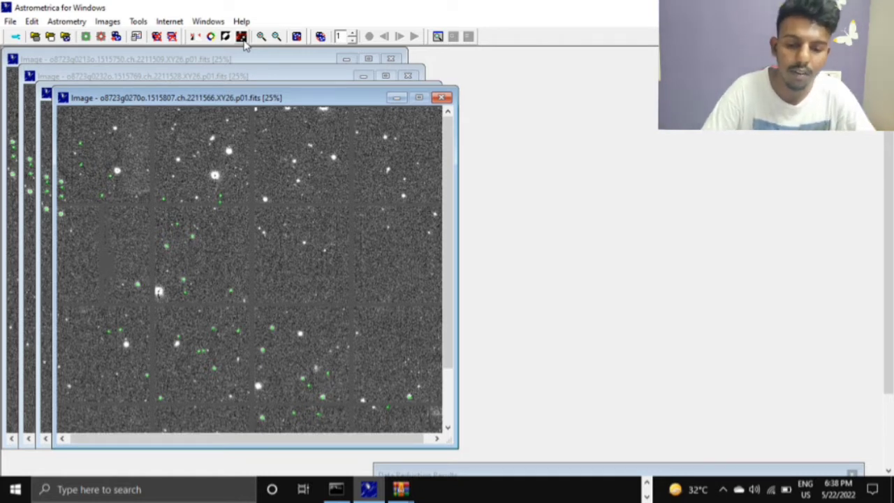
click(242, 40)
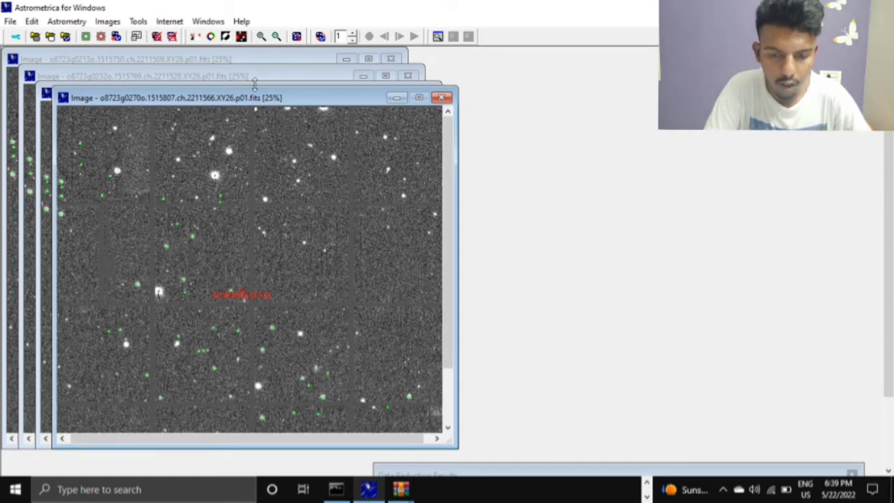
- Zoom the front image in and out, ending at 25%
click(265, 39)
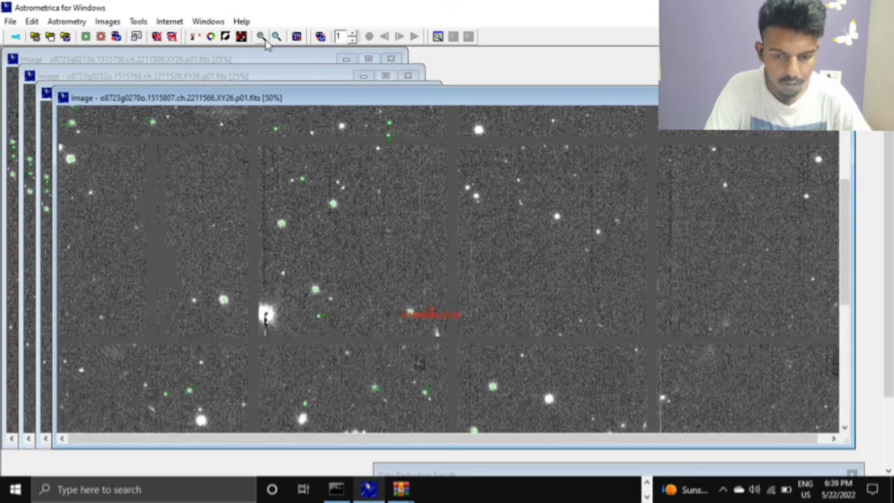
click(263, 39)
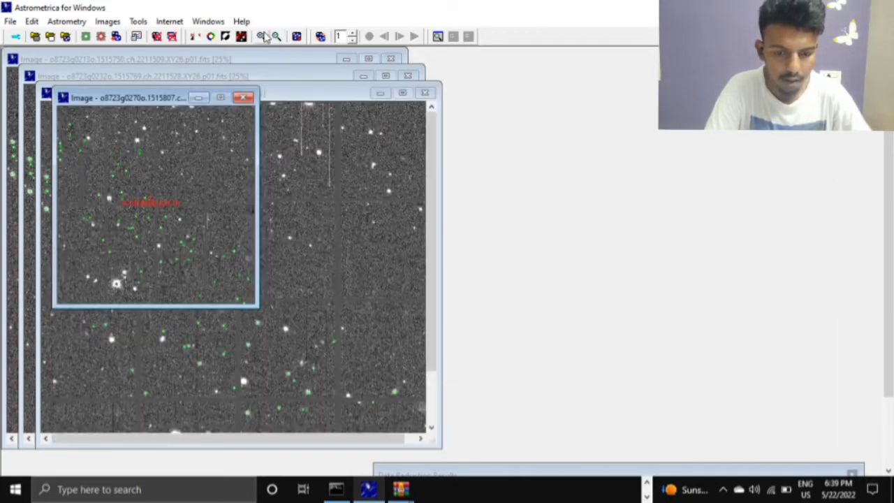
click(263, 37)
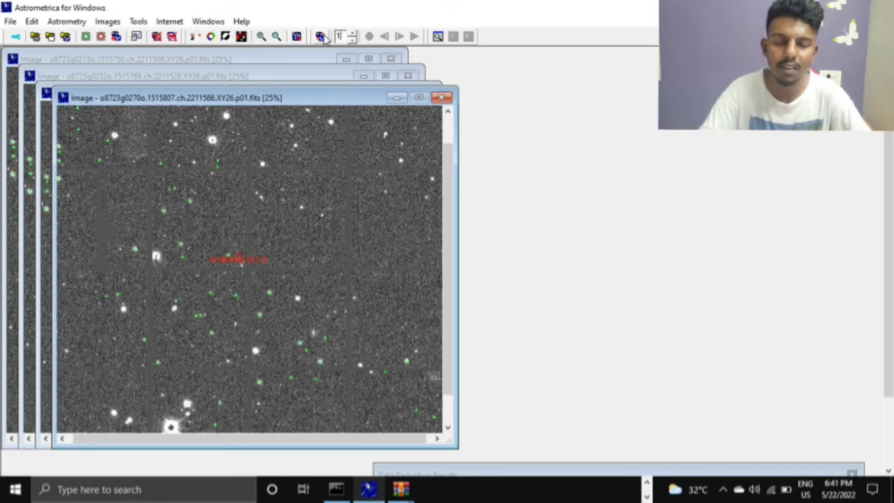
click(320, 37)
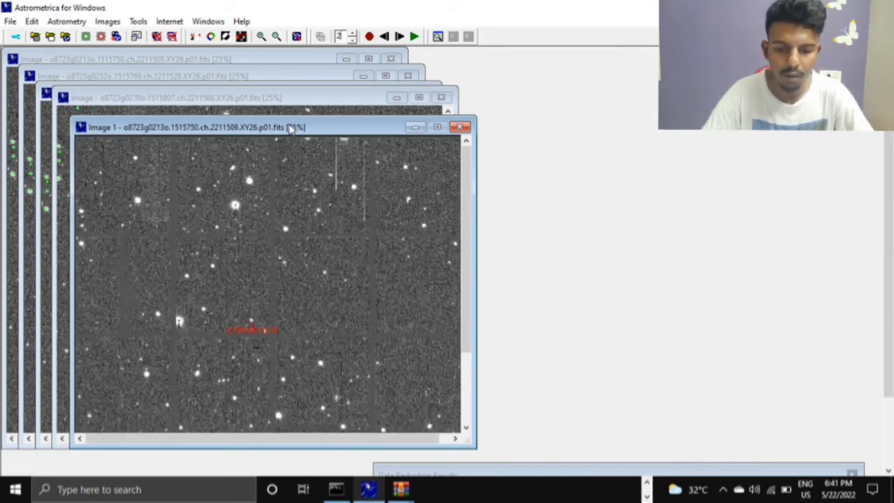
drag(291, 128, 272, 84)
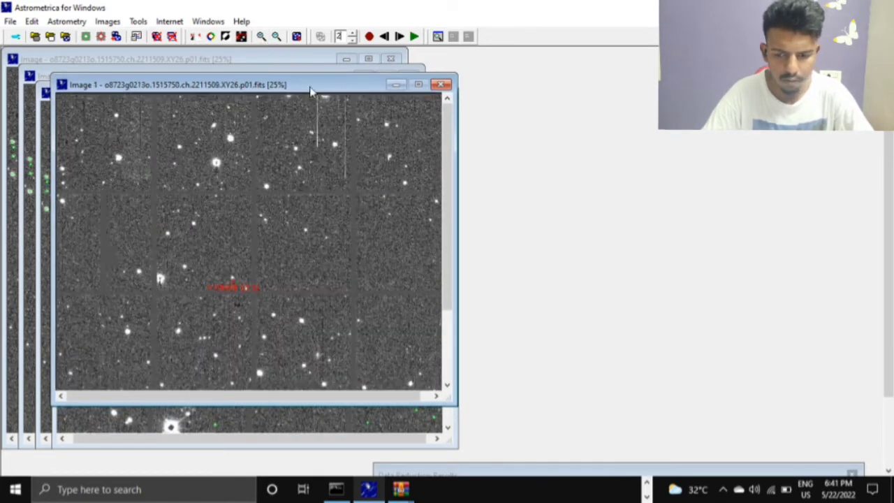
drag(298, 85, 268, 74)
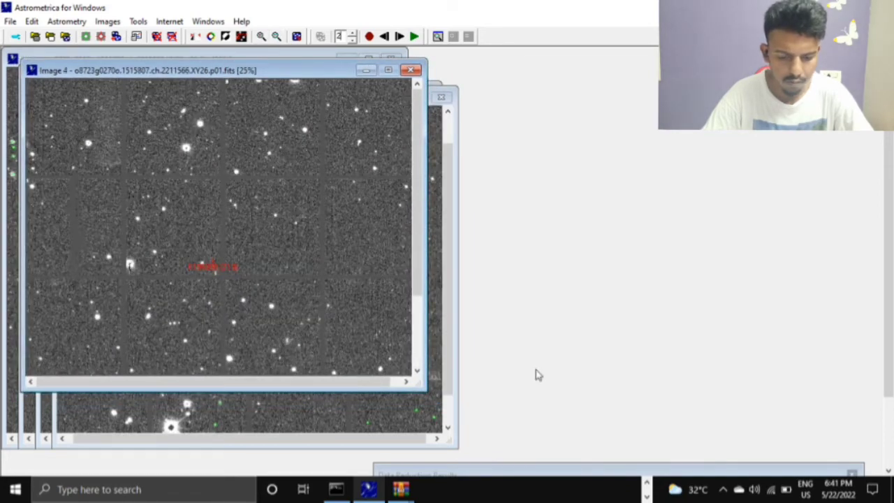
drag(425, 390, 624, 442)
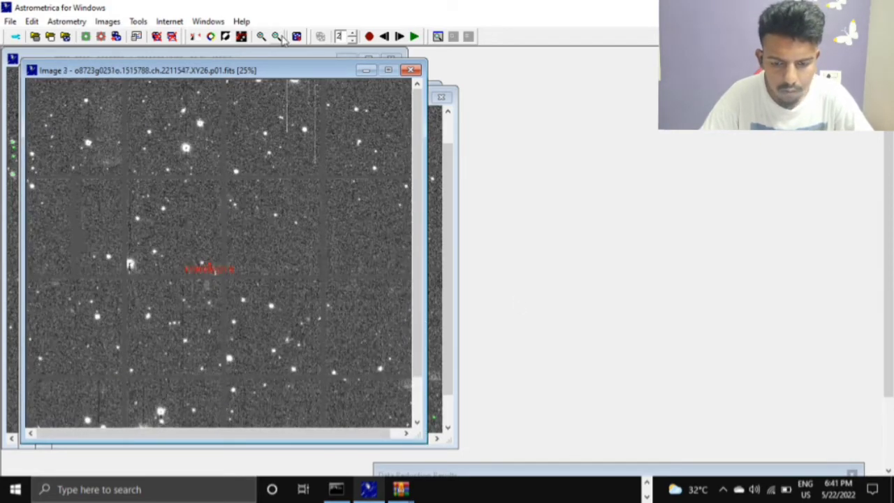
click(411, 70)
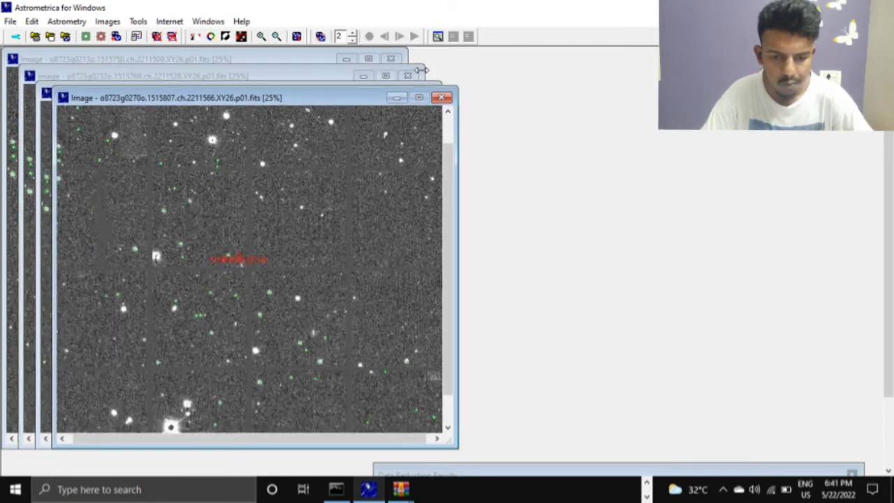
- Blink the four images with an inverted display in an enlarged window, zoomed in beyond 50%
click(318, 36)
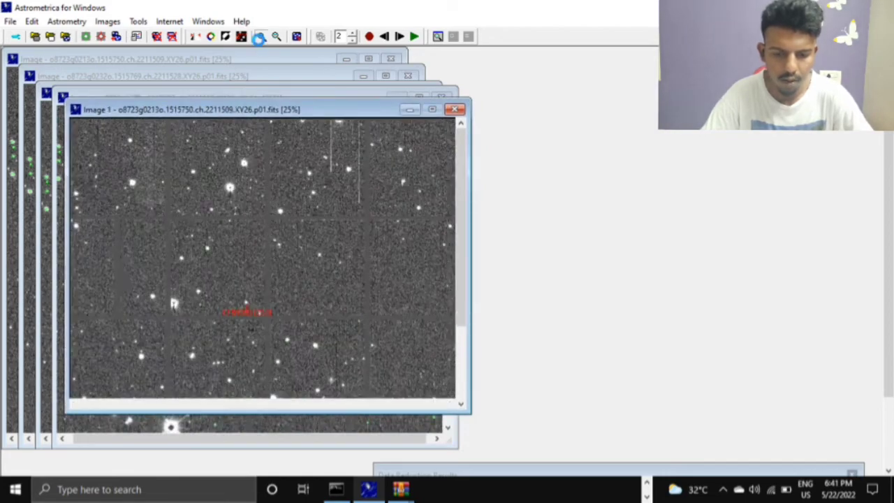
click(260, 39)
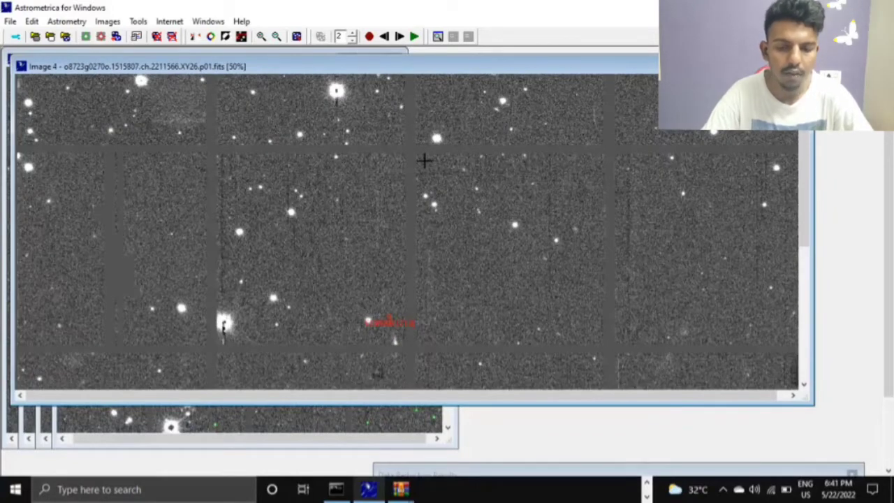
click(227, 37)
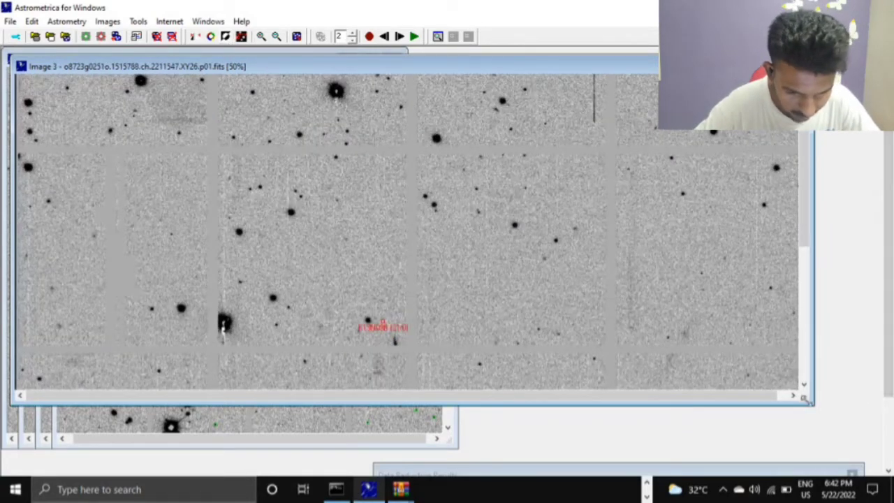
drag(813, 404, 871, 450)
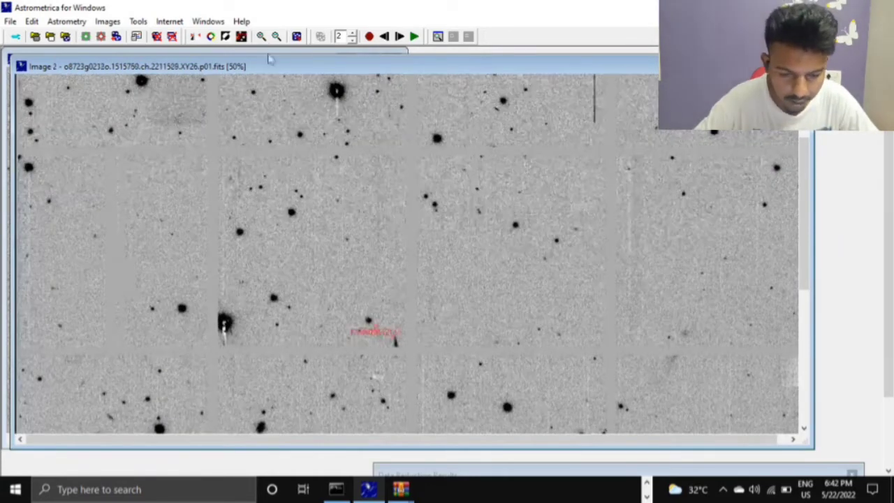
click(263, 37)
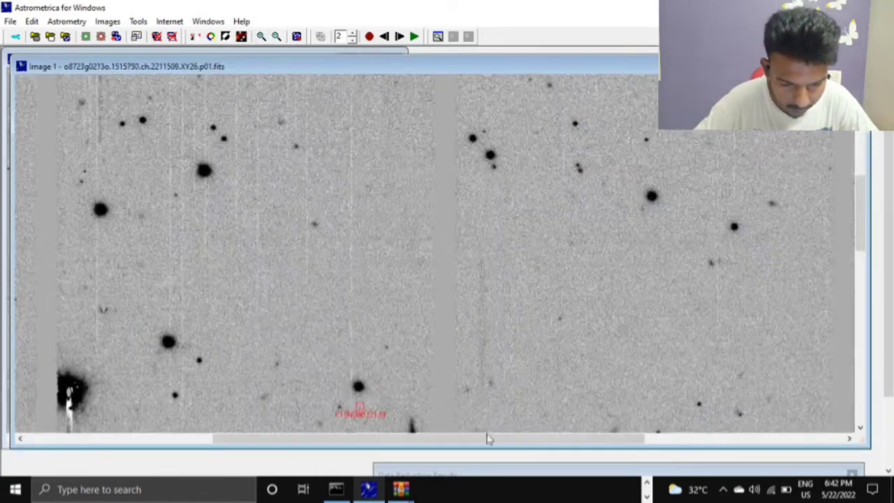
- Scan the blinking images around the marked known object and along the left side for moving objects, and return the zoom to 25%
drag(470, 451, 456, 451)
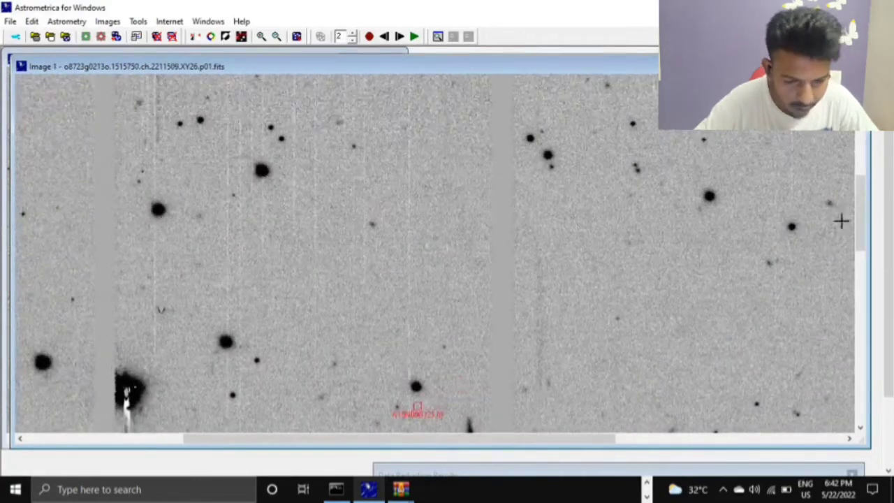
drag(862, 219, 873, 259)
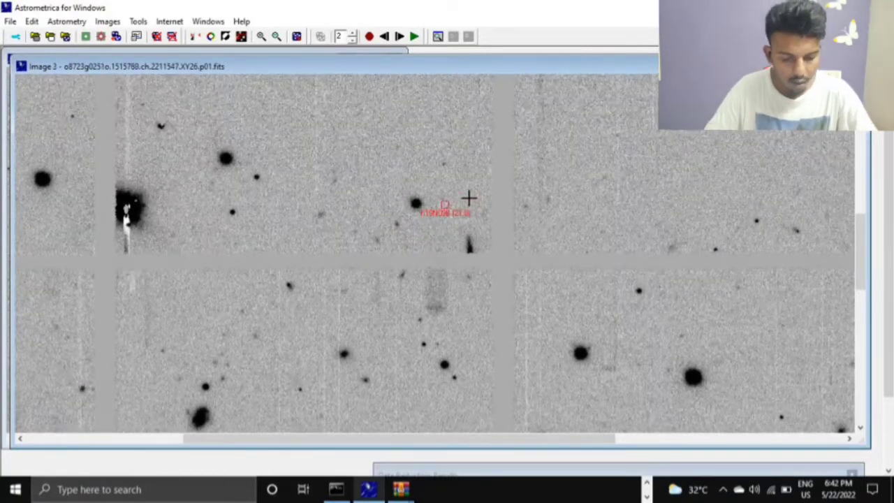
drag(468, 445, 172, 449)
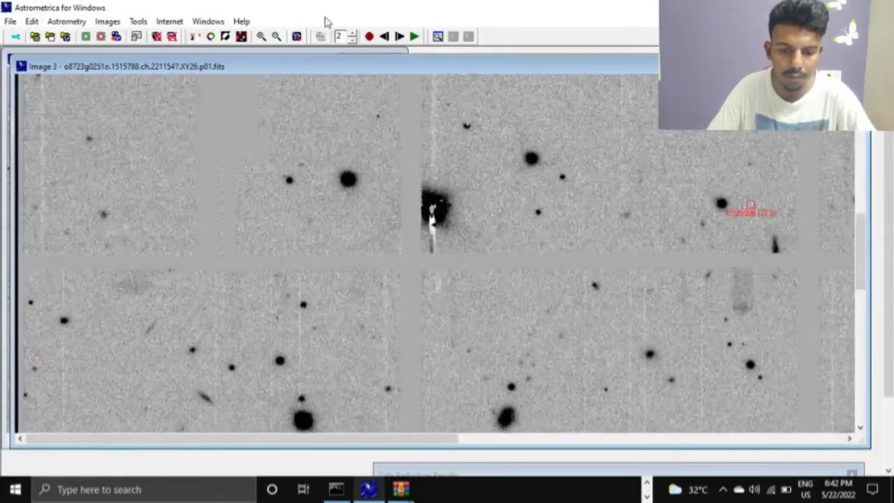
click(275, 38)
click(275, 37)
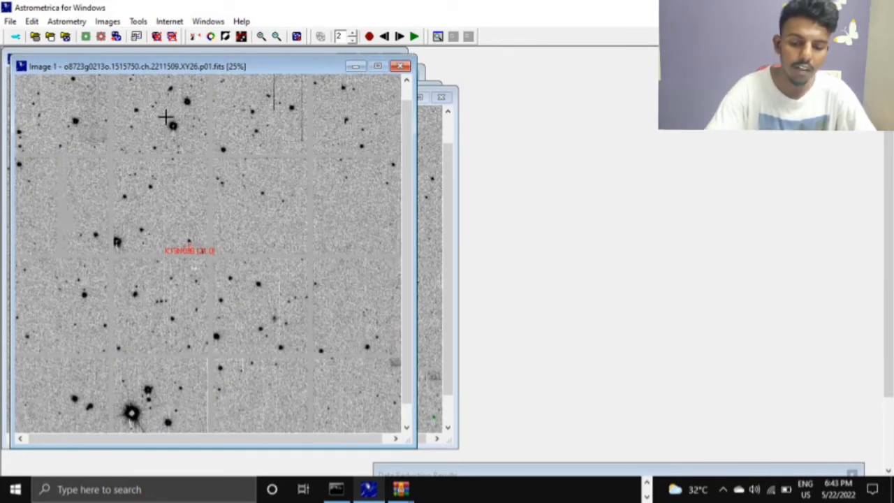
- Enlarge the area near the upper edge of the blinking images to 200% and stop the blinking
click(261, 35)
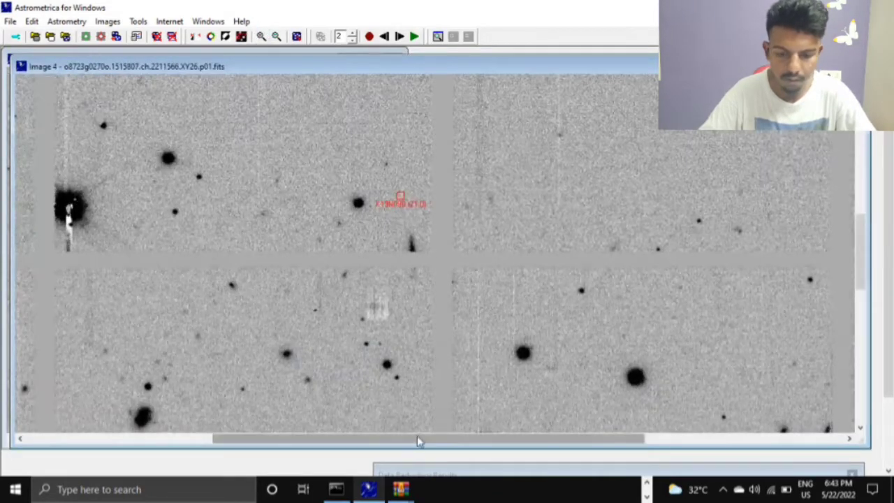
drag(417, 435, 224, 436)
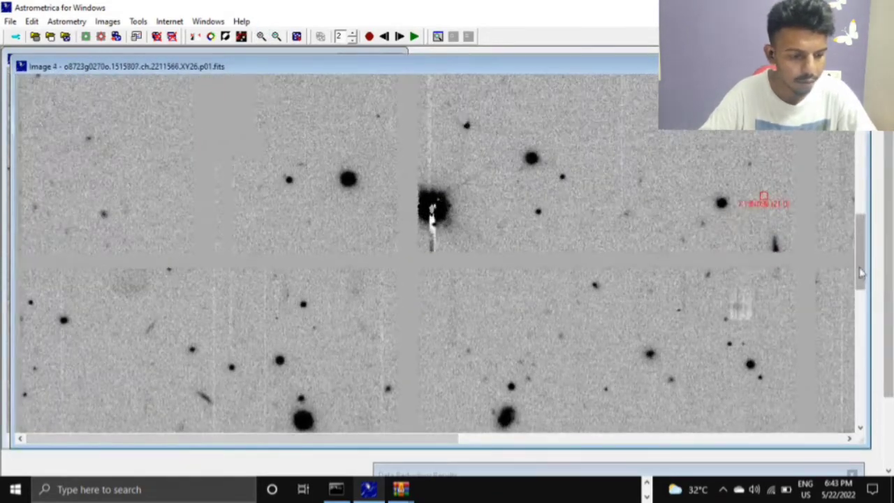
drag(863, 262, 864, 164)
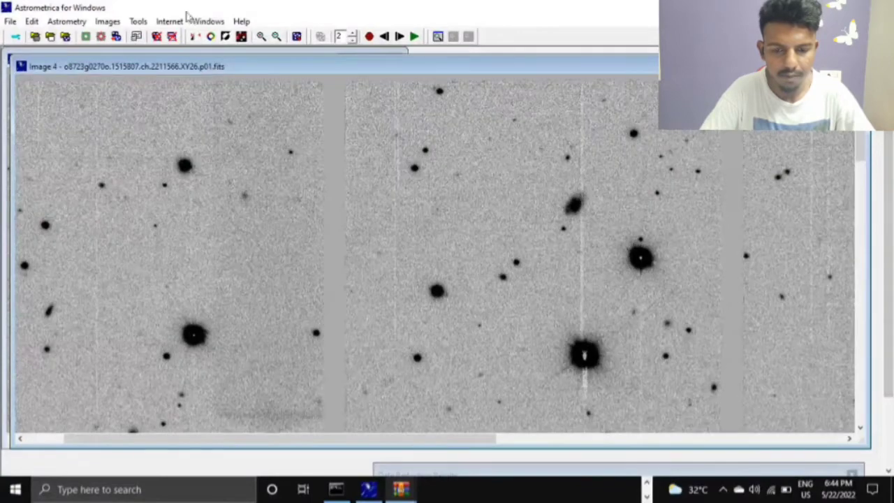
click(260, 36)
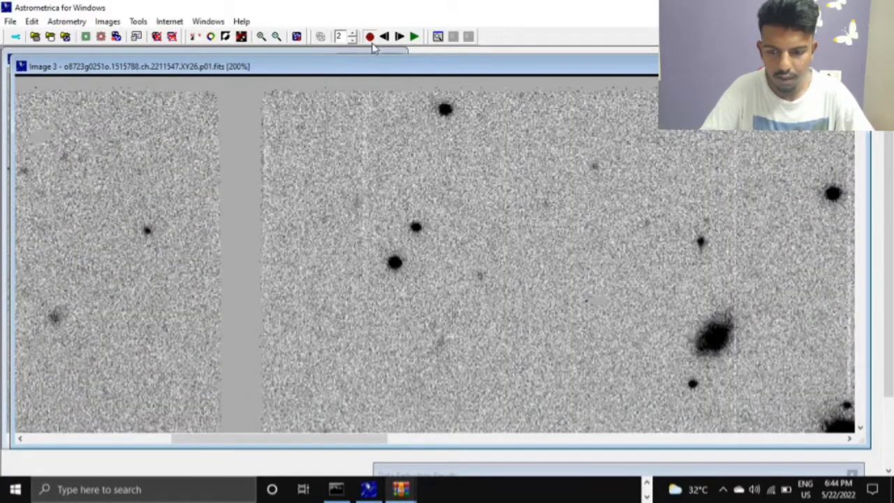
click(372, 42)
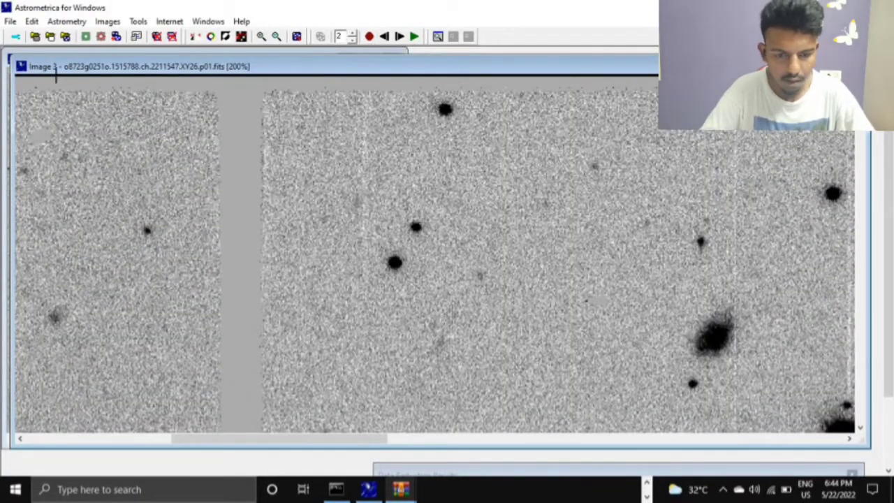
- Single-step forward through the four images, ending on Image 1, to check the upper region for a moving object
click(401, 37)
click(400, 37)
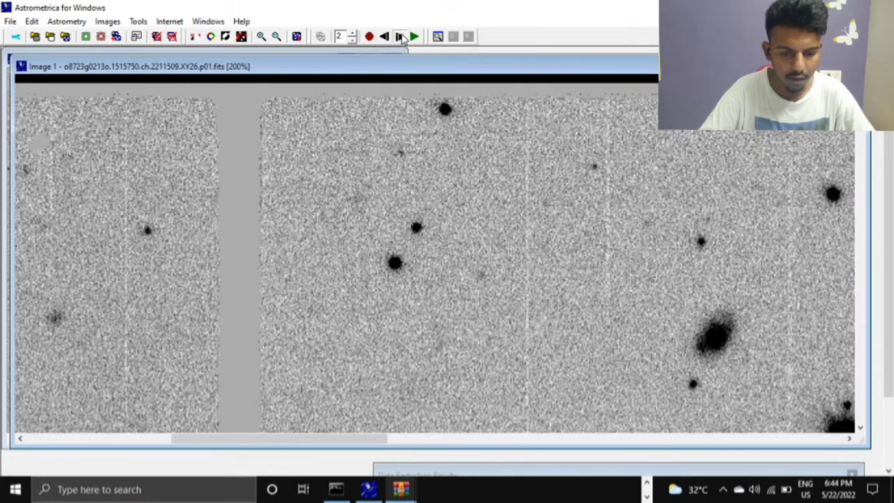
click(401, 38)
click(401, 38)
click(400, 37)
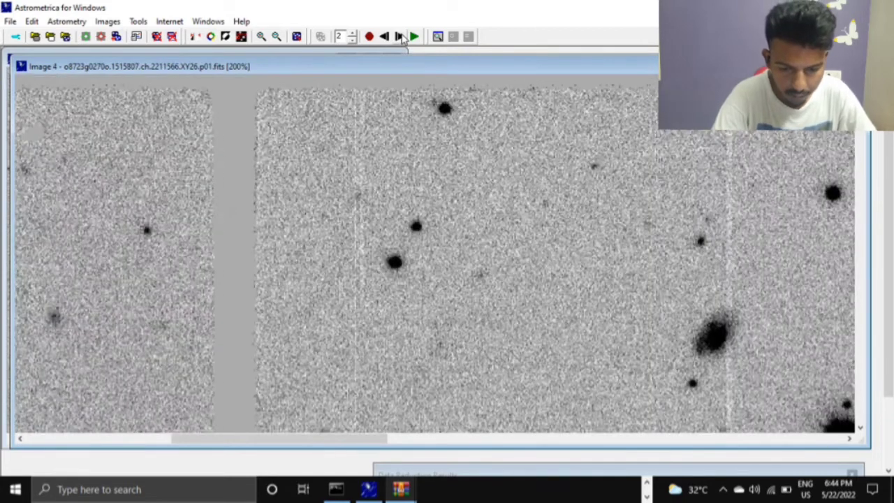
click(400, 37)
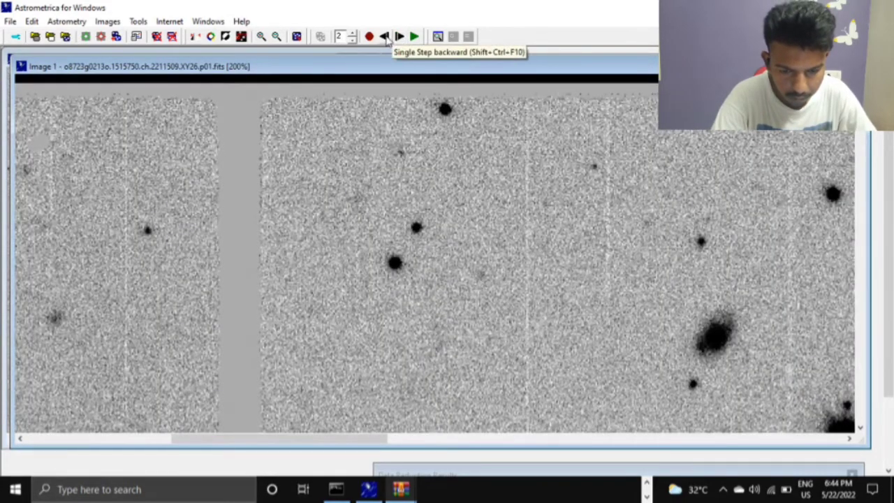
- Step back and forth between Image 1 and Image 4 to compare the faint sources near the upper edge
click(384, 37)
click(399, 37)
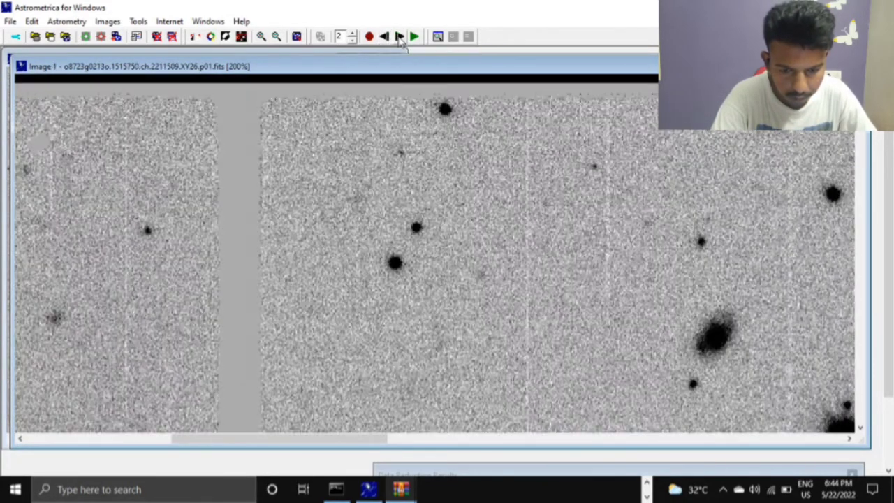
click(389, 38)
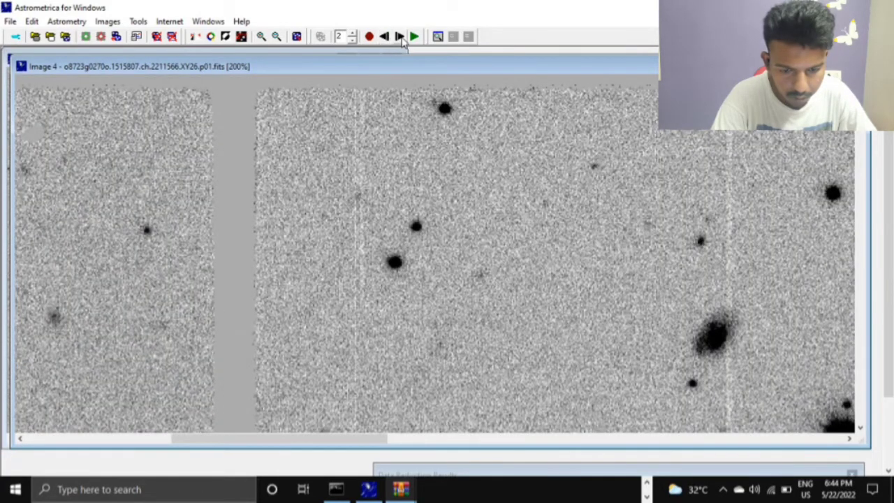
click(401, 37)
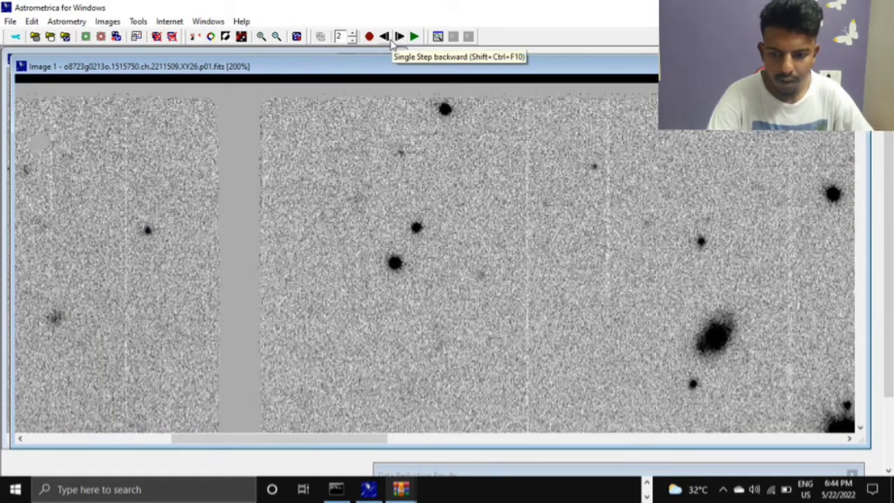
click(389, 39)
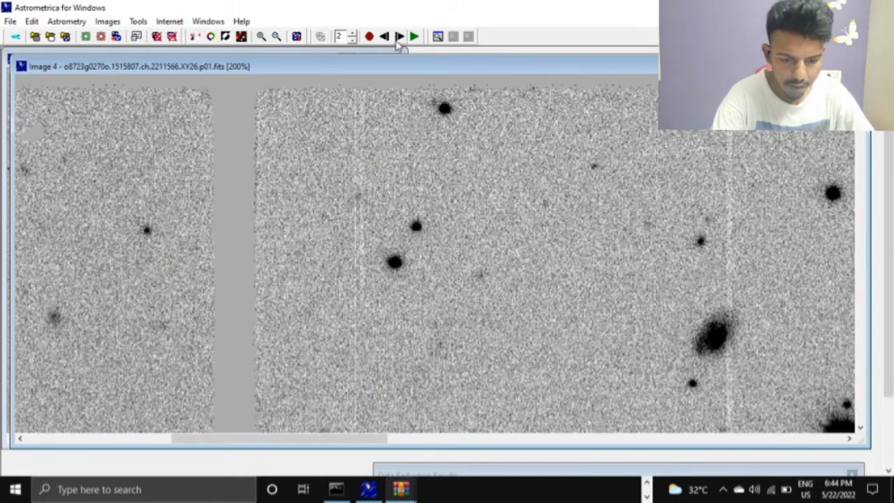
click(399, 37)
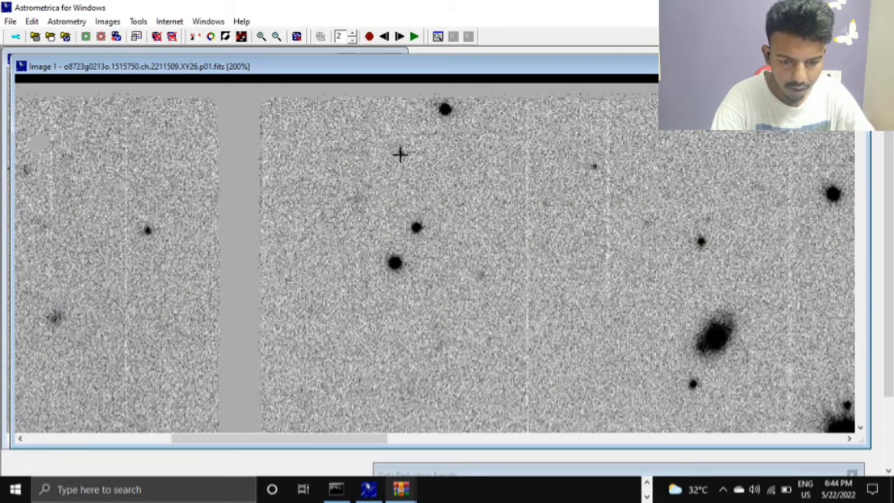
- Advance one frame at a time from Image 1 to Image 4, following the faint source beside the bright star near the upper edge
click(399, 37)
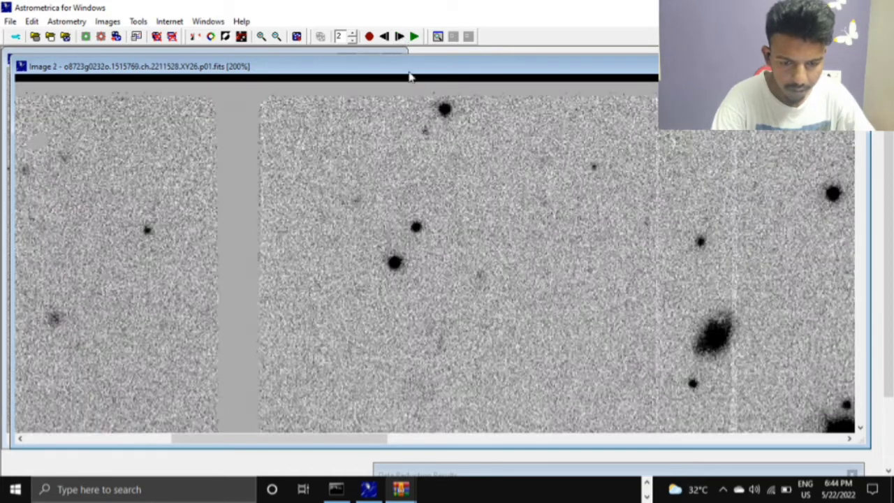
click(399, 38)
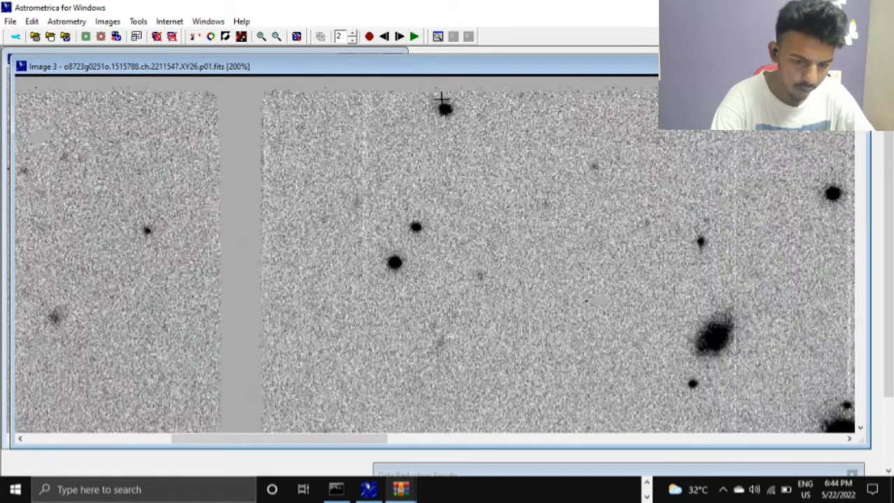
click(400, 37)
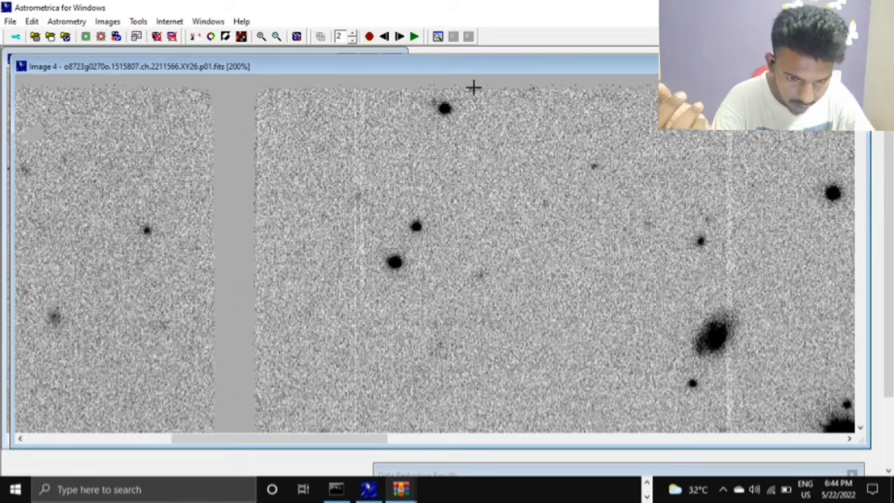
- Cycle forward repeatedly through all four images to trace the faint source's motion past the bright star
click(400, 37)
click(399, 37)
click(399, 37)
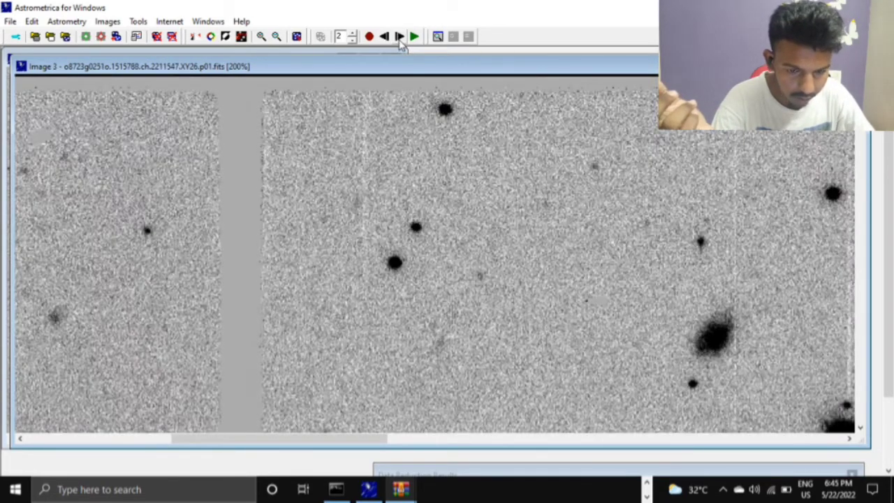
click(400, 37)
click(400, 37)
click(400, 38)
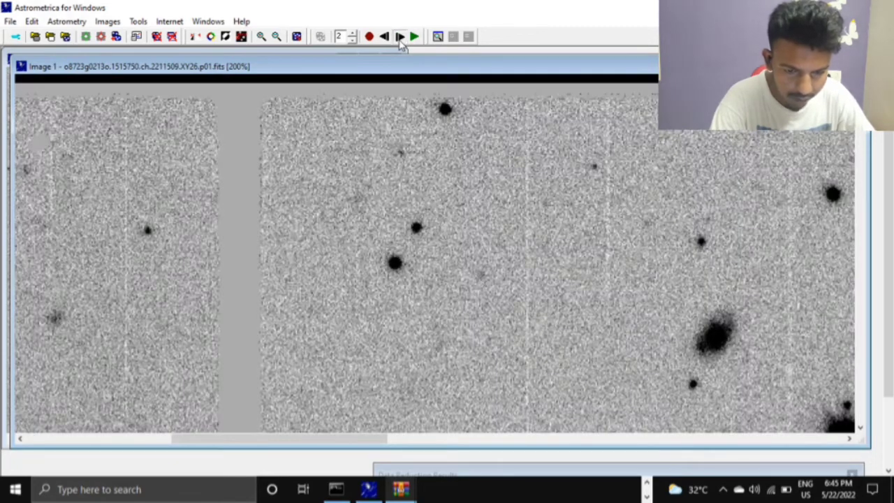
click(400, 37)
click(399, 37)
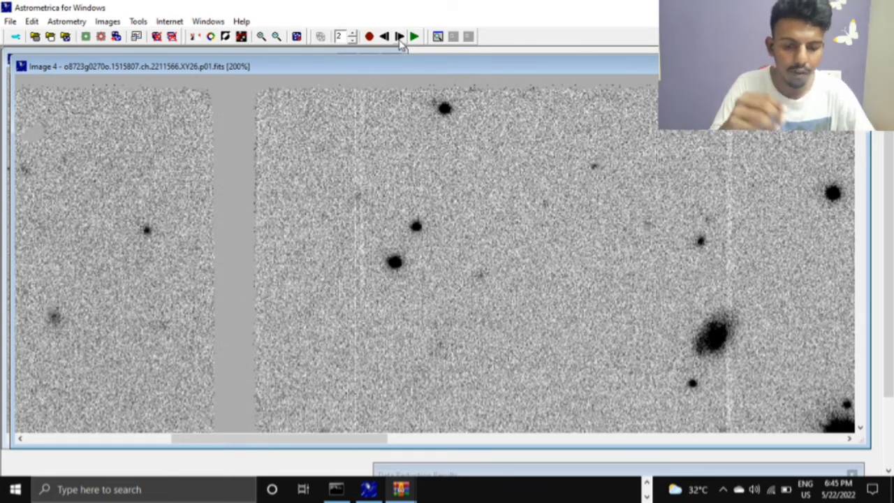
- Step once more through the image sequence to Image 2 and restart the blinking
click(402, 42)
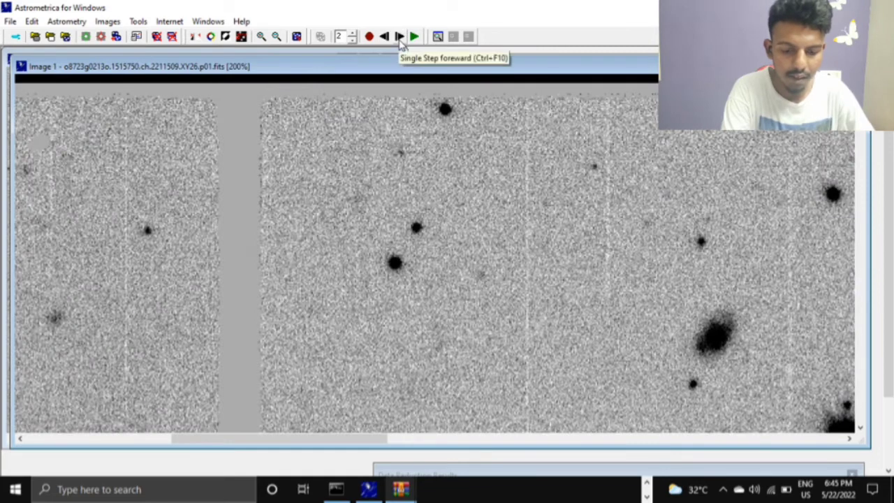
click(401, 42)
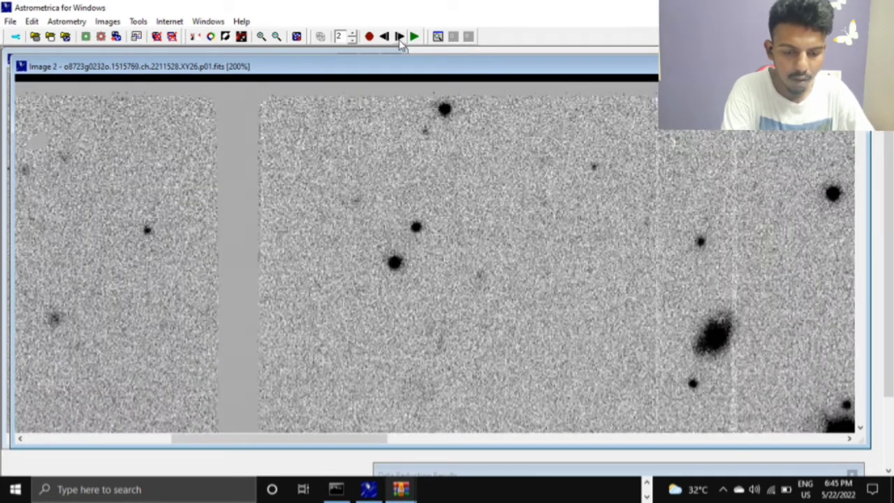
click(401, 42)
click(401, 42)
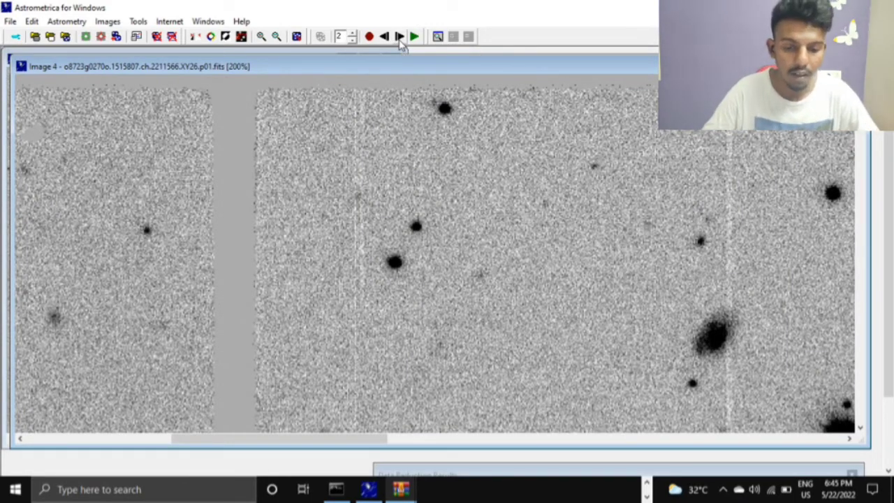
click(402, 40)
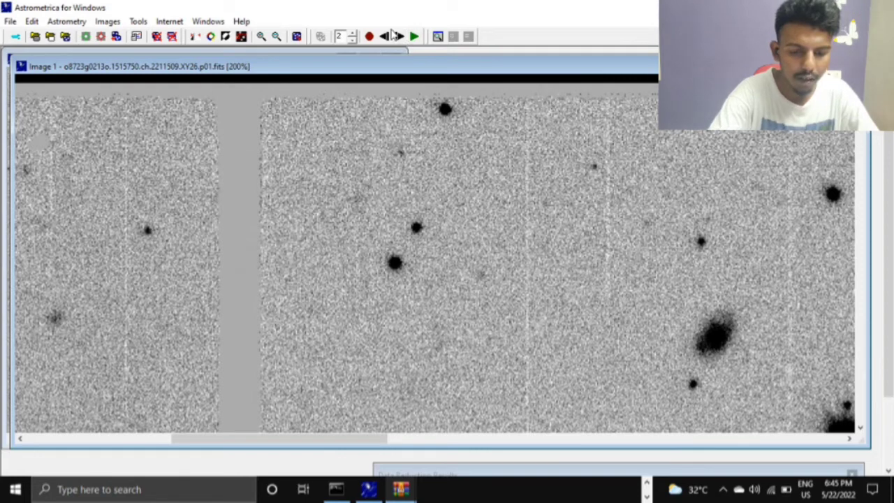
click(400, 39)
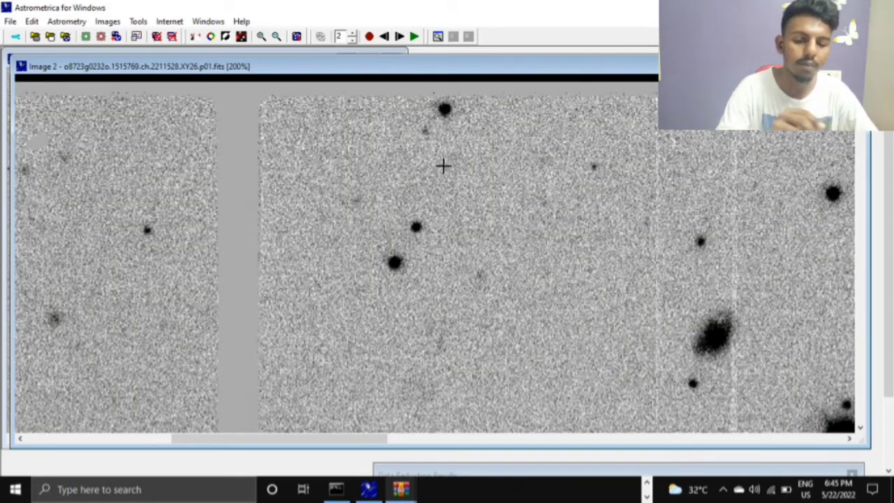
click(414, 37)
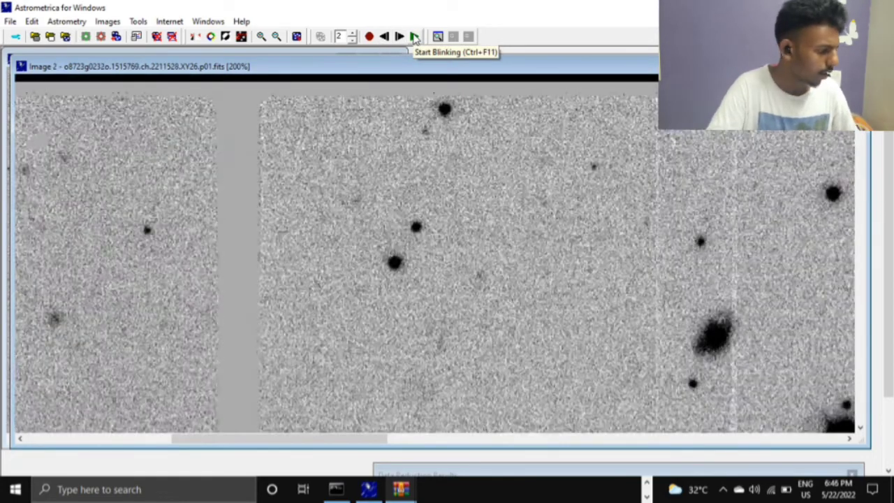